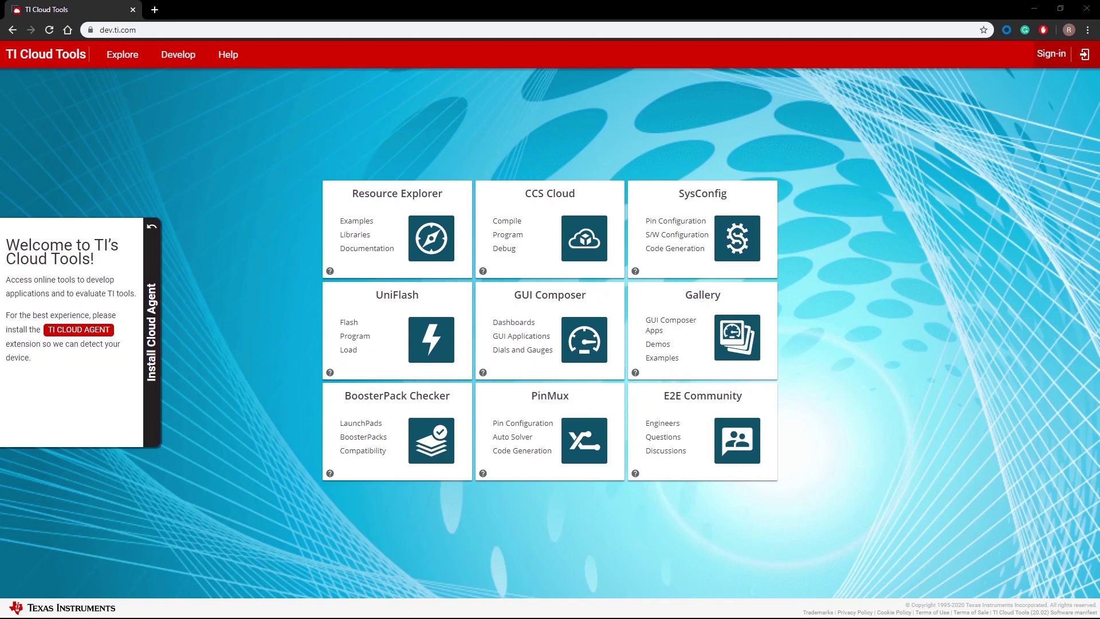
# Step: Search the Cloud Tools Gallery for 'InstaSPI', import the C2000Ware InstaSPIN GUI and log into myTI
pyautogui.click(100, 30)
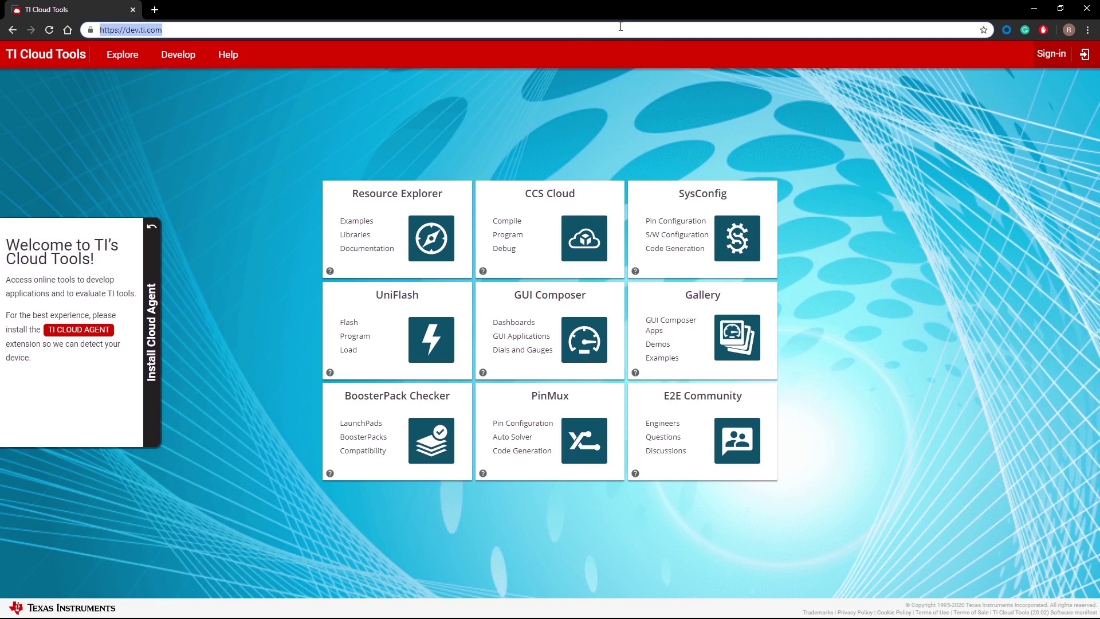
pyautogui.click(669, 126)
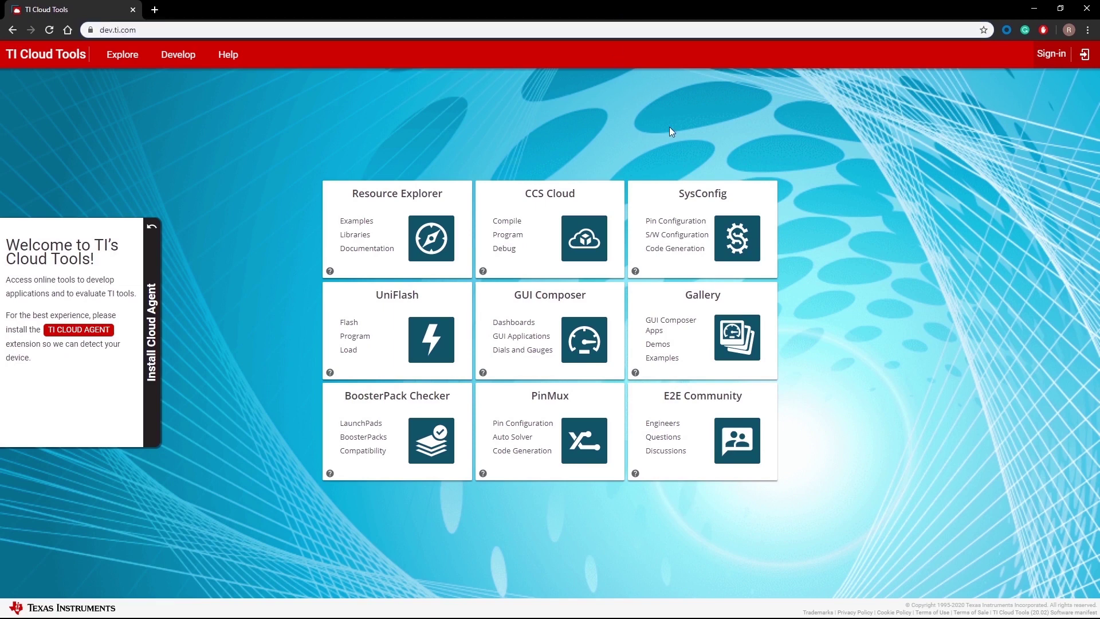
pyautogui.click(700, 327)
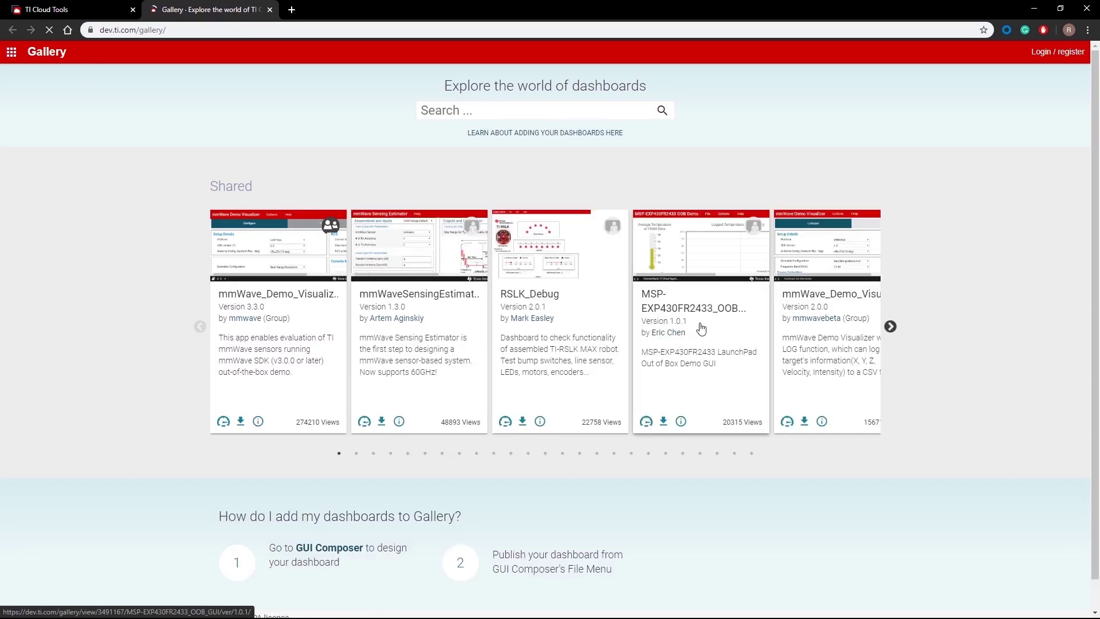
pyautogui.click(493, 120)
pyautogui.write('InstaSPI')
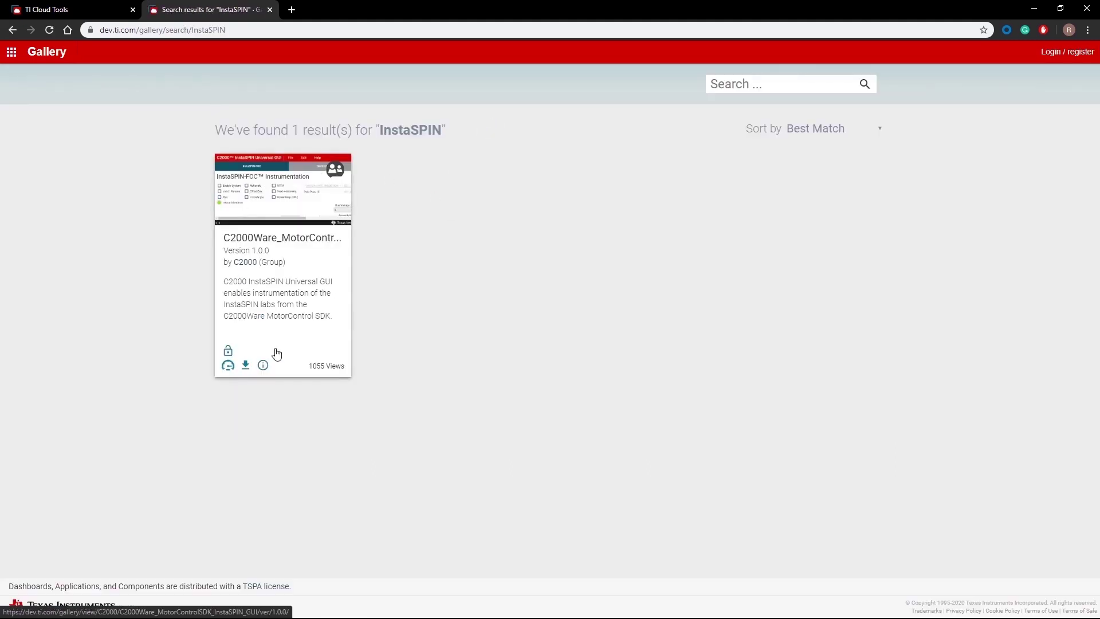
pyautogui.click(228, 367)
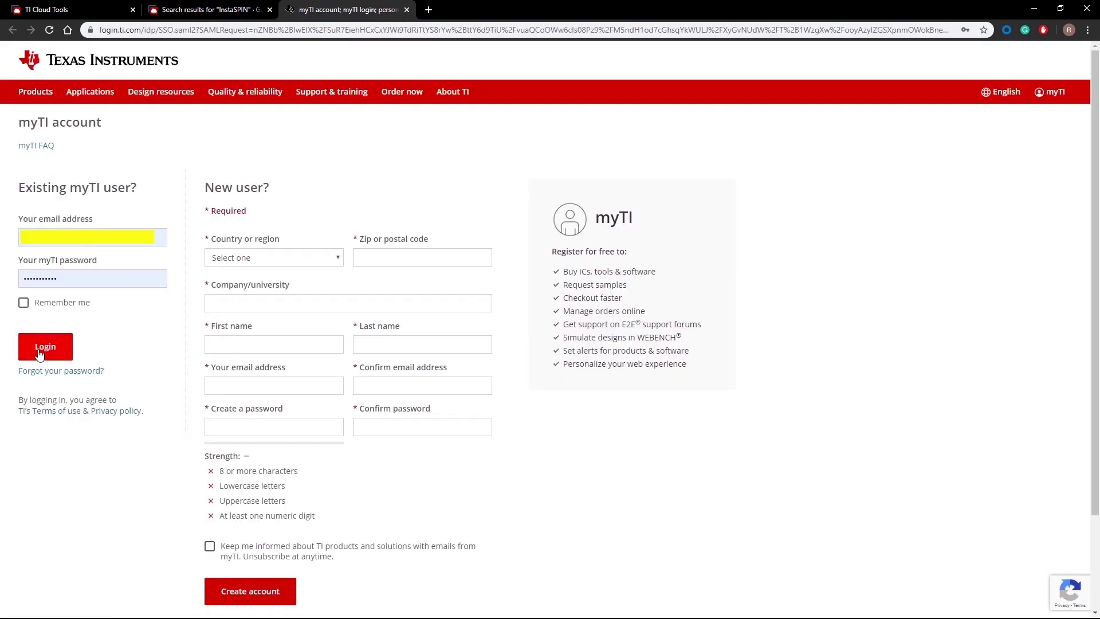
pyautogui.click(39, 353)
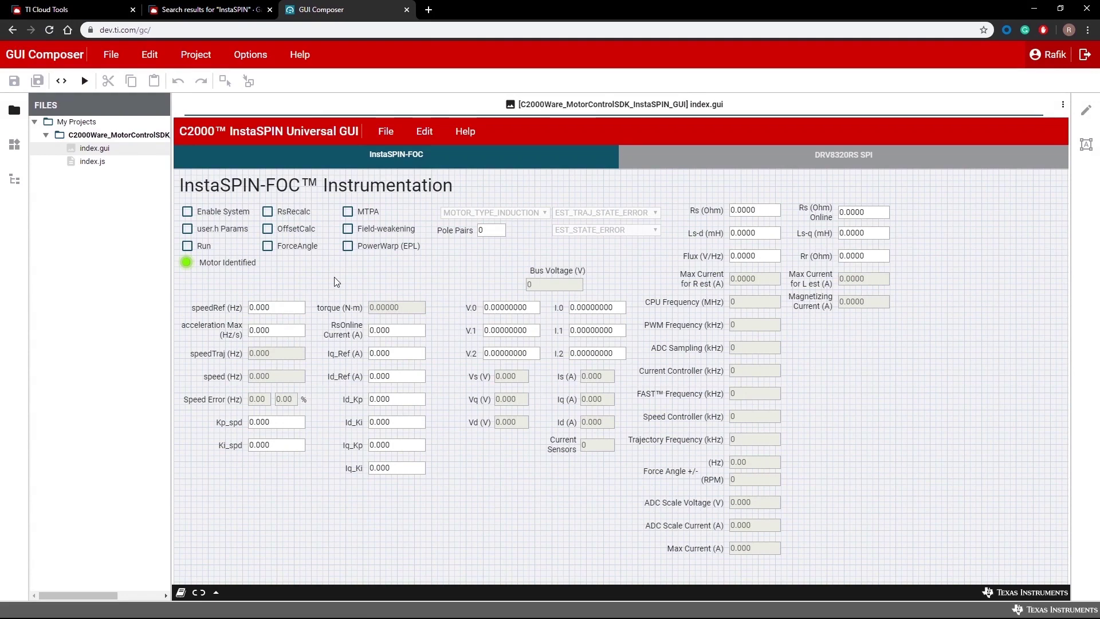
# Step: Check the TMS320F280049C target programming with is05_motor_id.out in Project Properties, then run the GUI
pyautogui.click(196, 56)
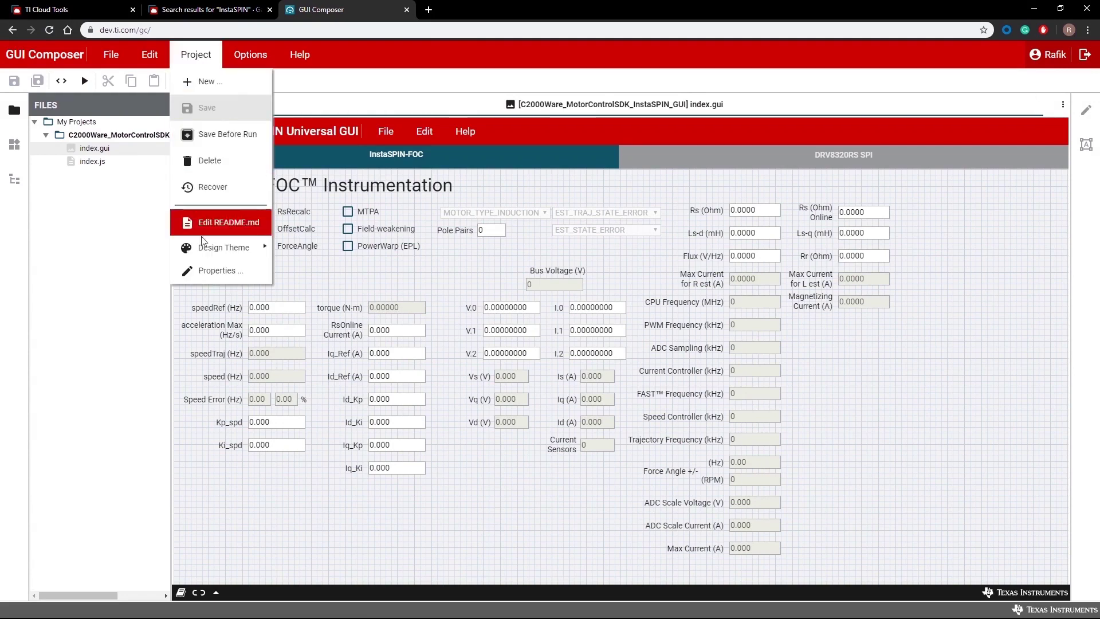
pyautogui.click(212, 270)
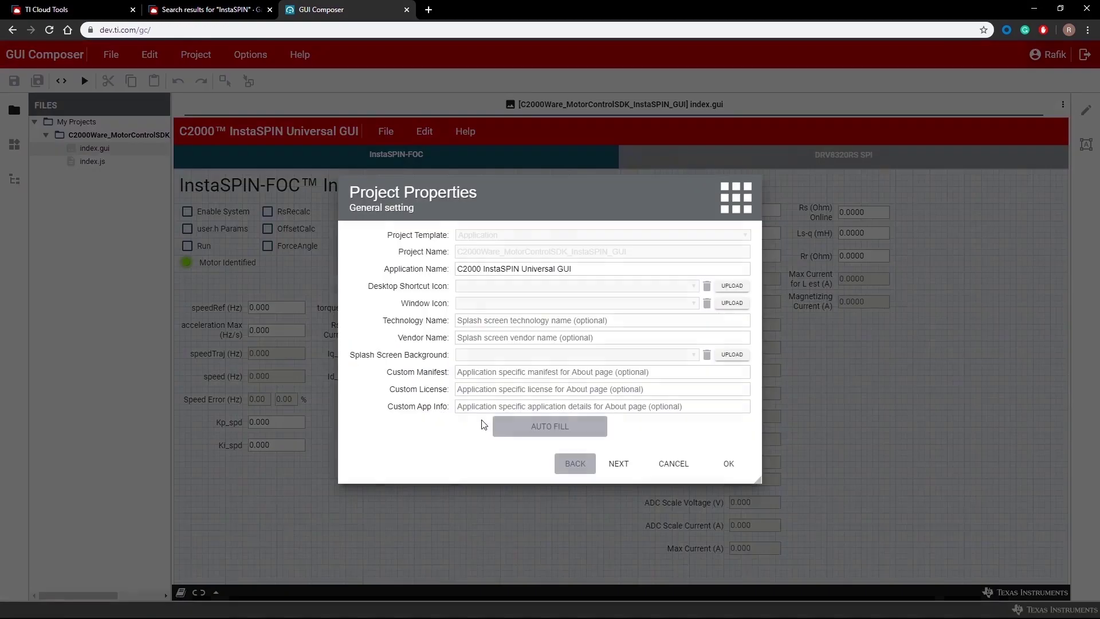
pyautogui.click(619, 464)
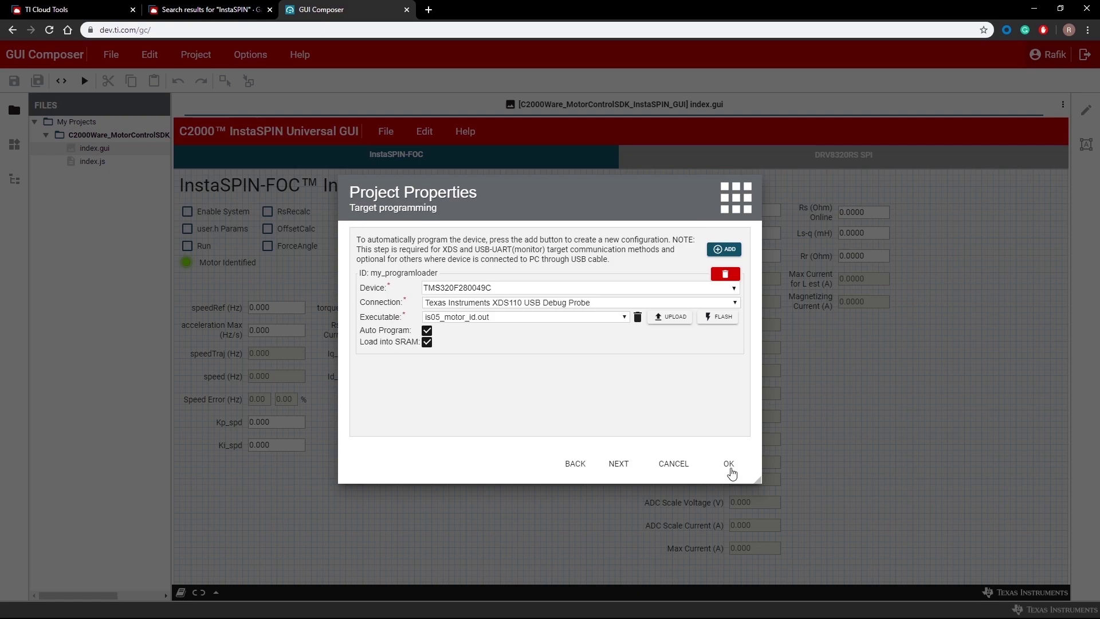
pyautogui.click(730, 503)
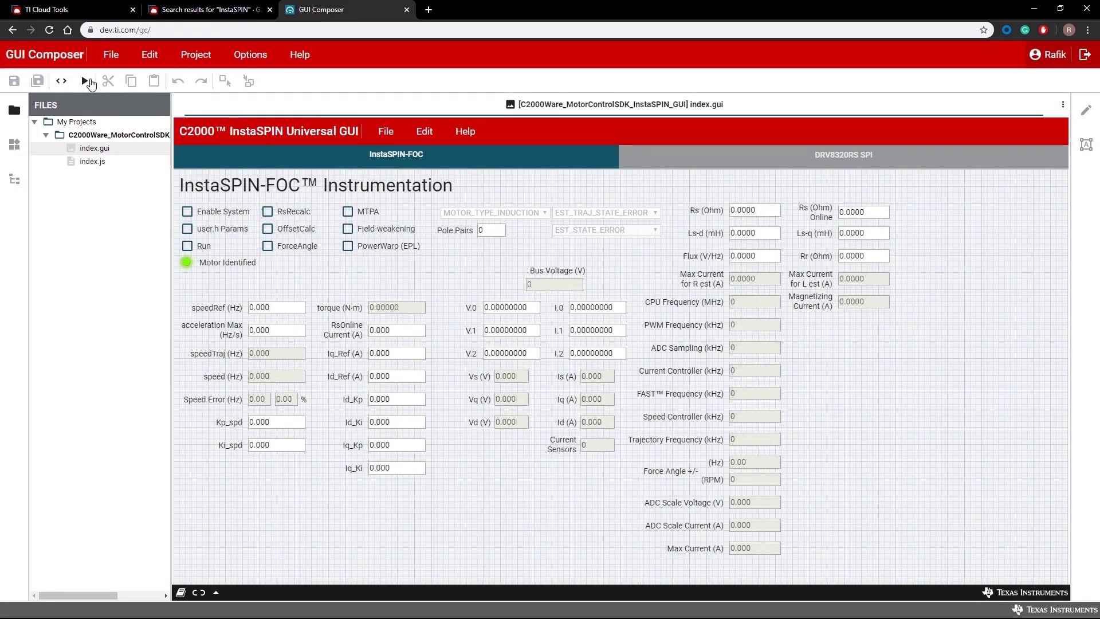
pyautogui.click(86, 81)
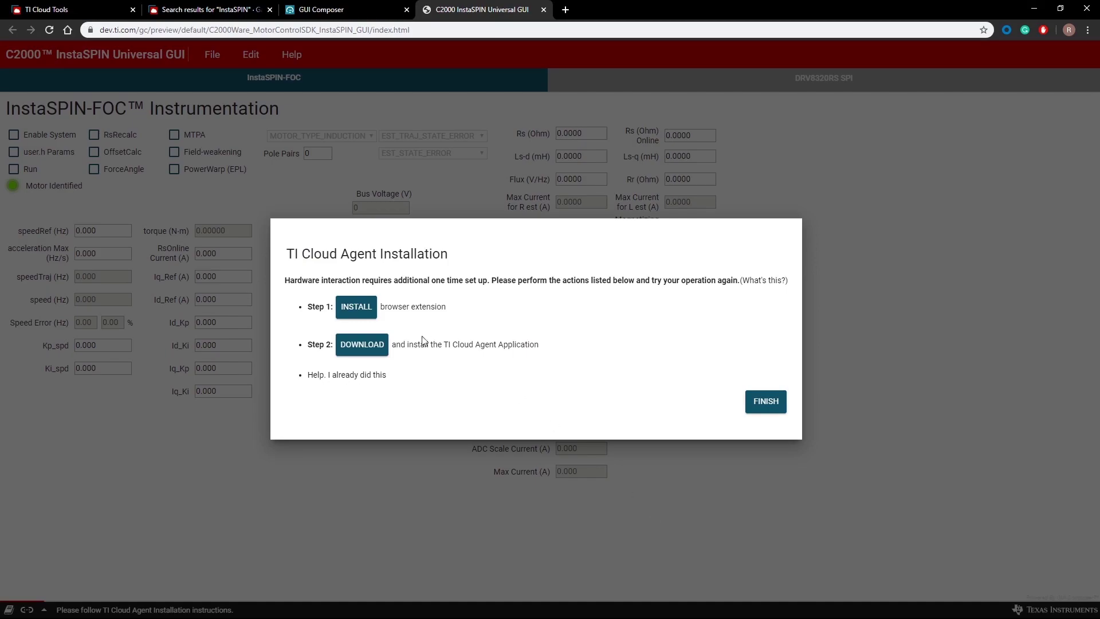
# Step: Add the TICloudAgent Bridge extension to Chrome, close the store tab, and download the TI Cloud Agent installer
pyautogui.click(371, 319)
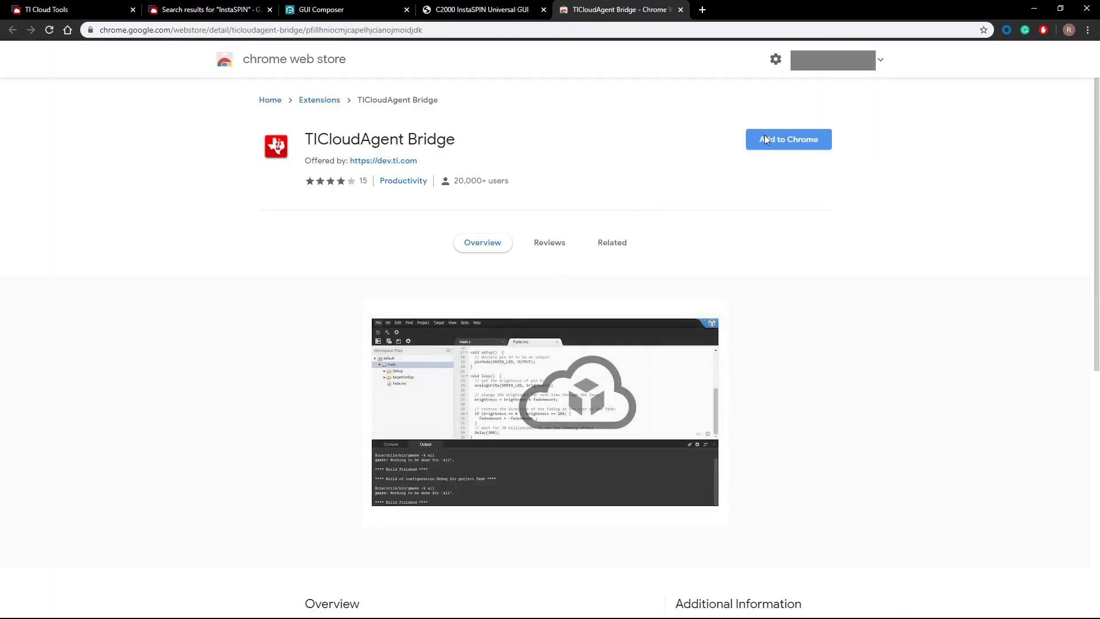
pyautogui.click(774, 146)
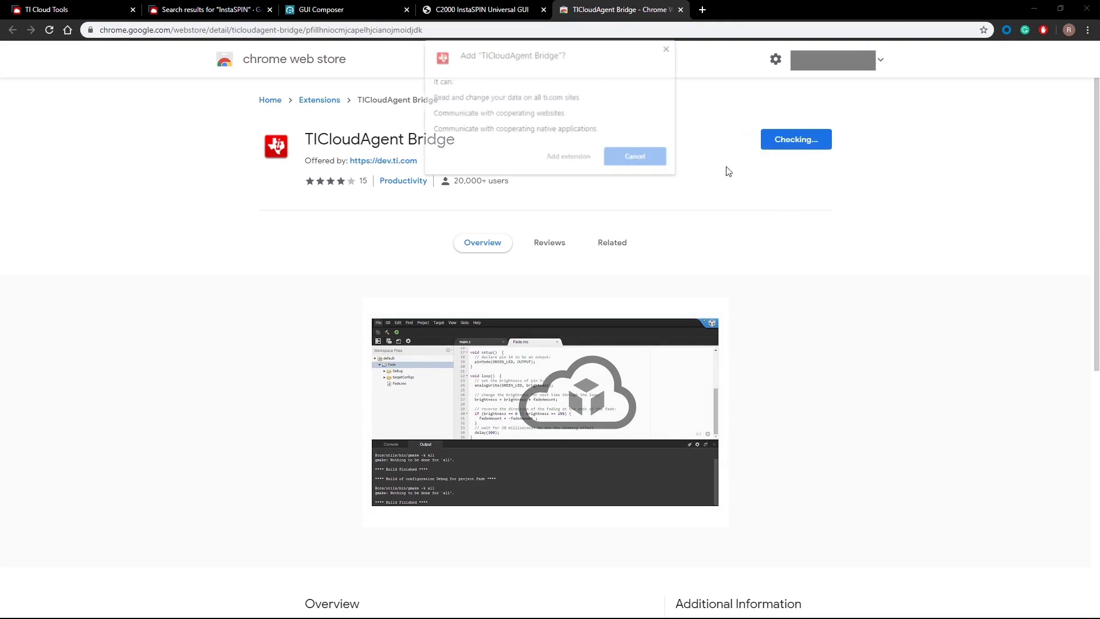
pyautogui.click(573, 162)
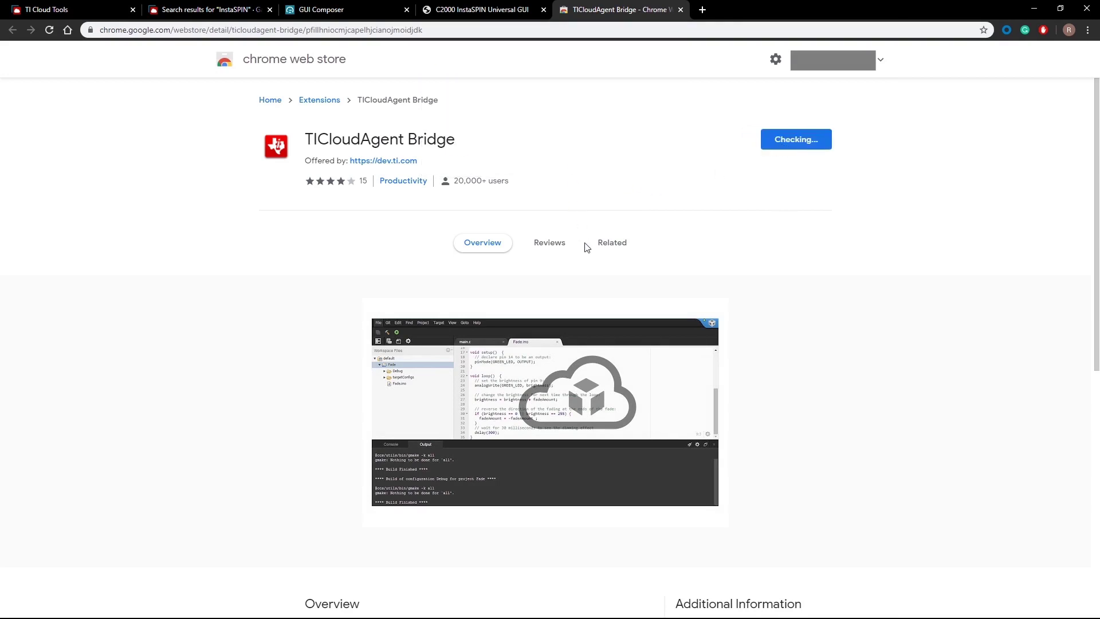
pyautogui.click(587, 245)
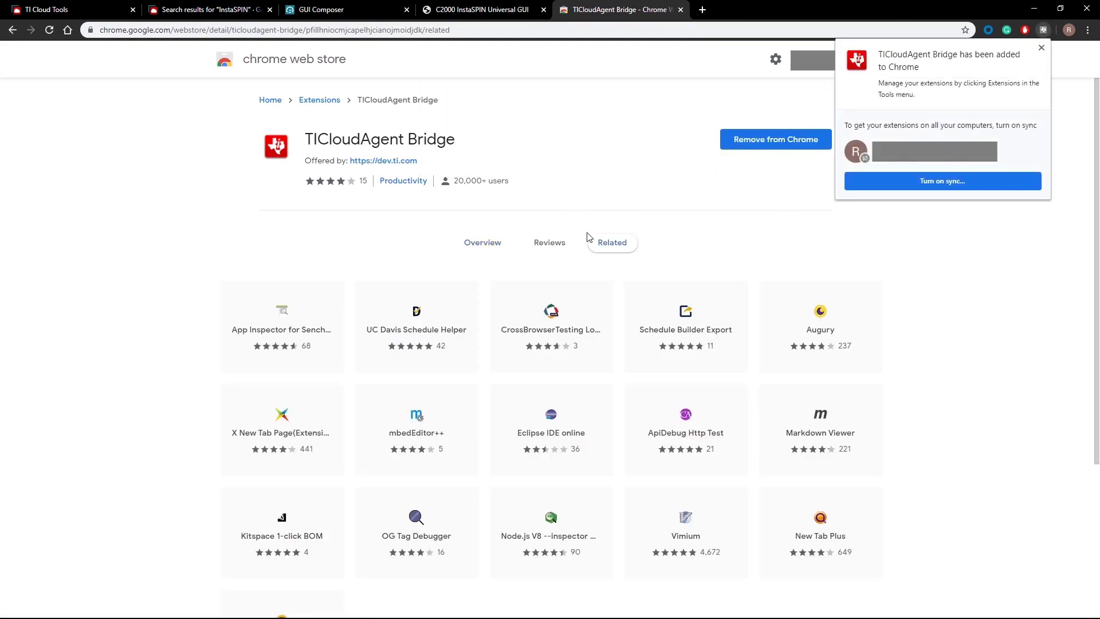
pyautogui.click(681, 10)
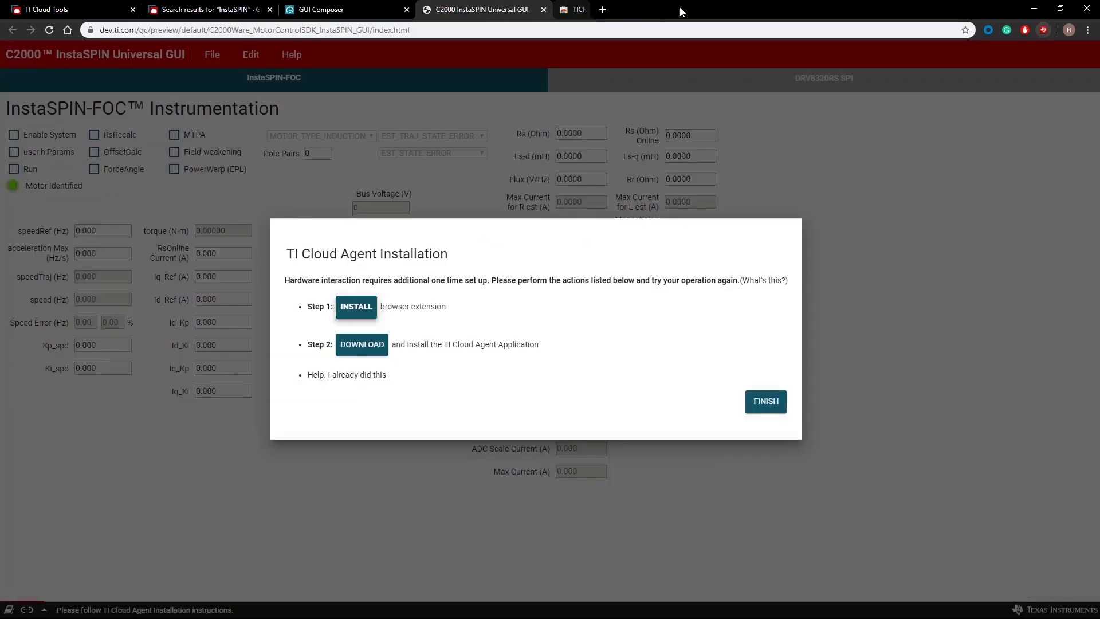
pyautogui.click(382, 350)
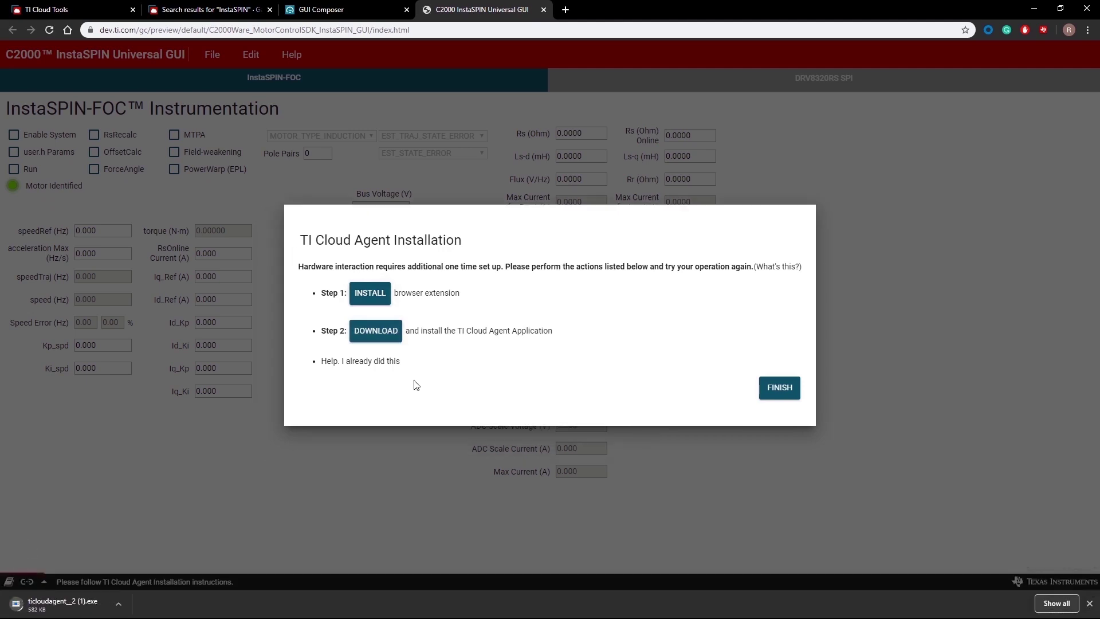
# Step: Install TI Cloud Agent from the downloaded installer with the default directory and finish the setup
pyautogui.click(80, 606)
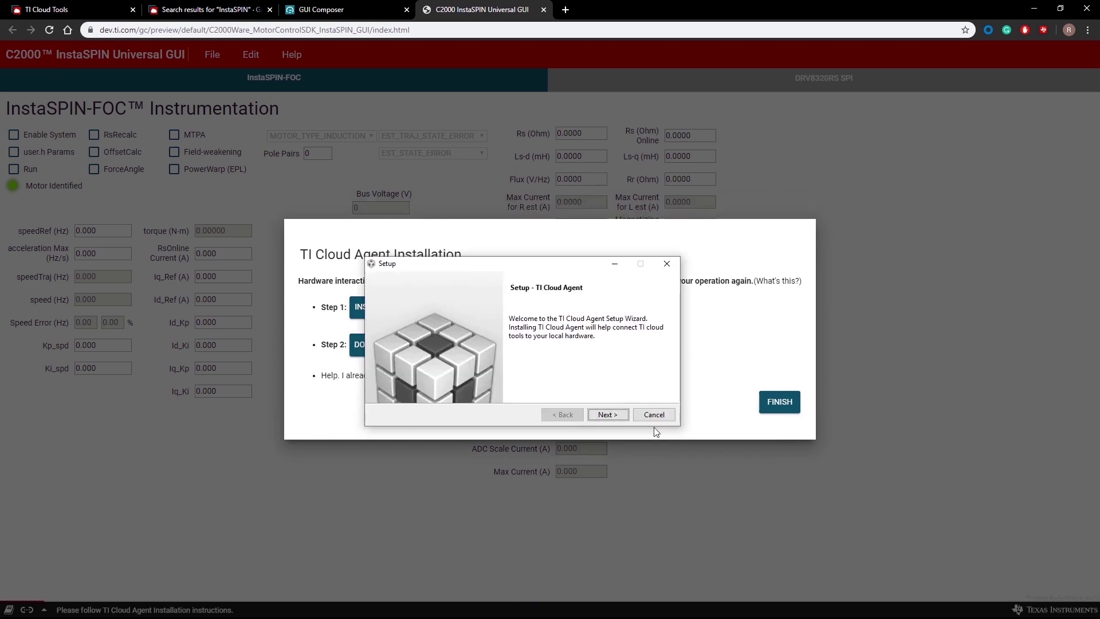
pyautogui.click(610, 415)
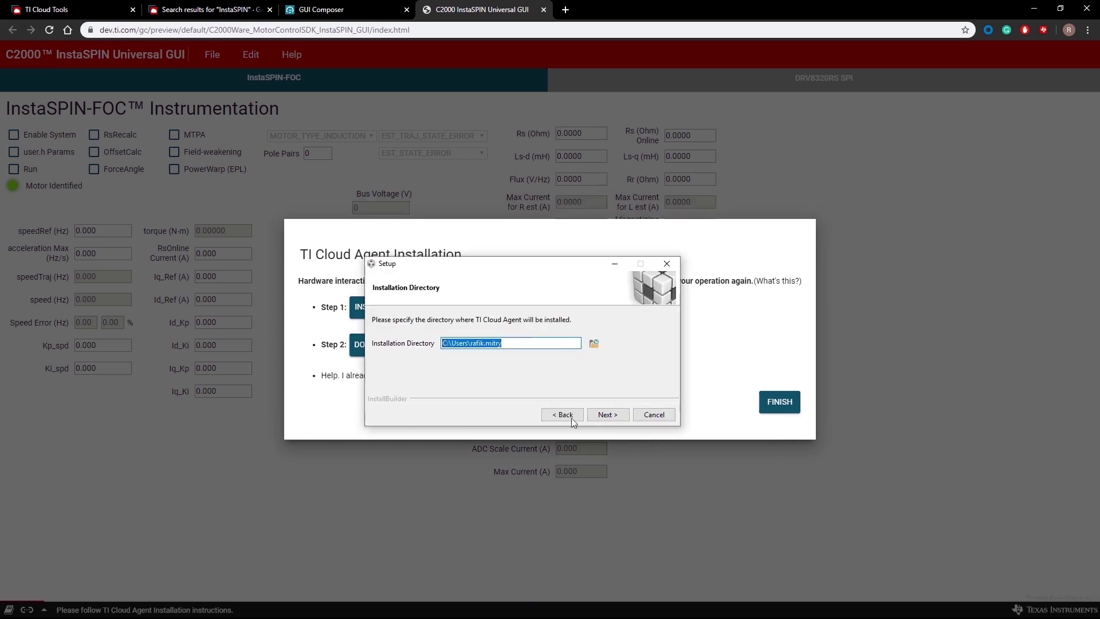
pyautogui.click(616, 415)
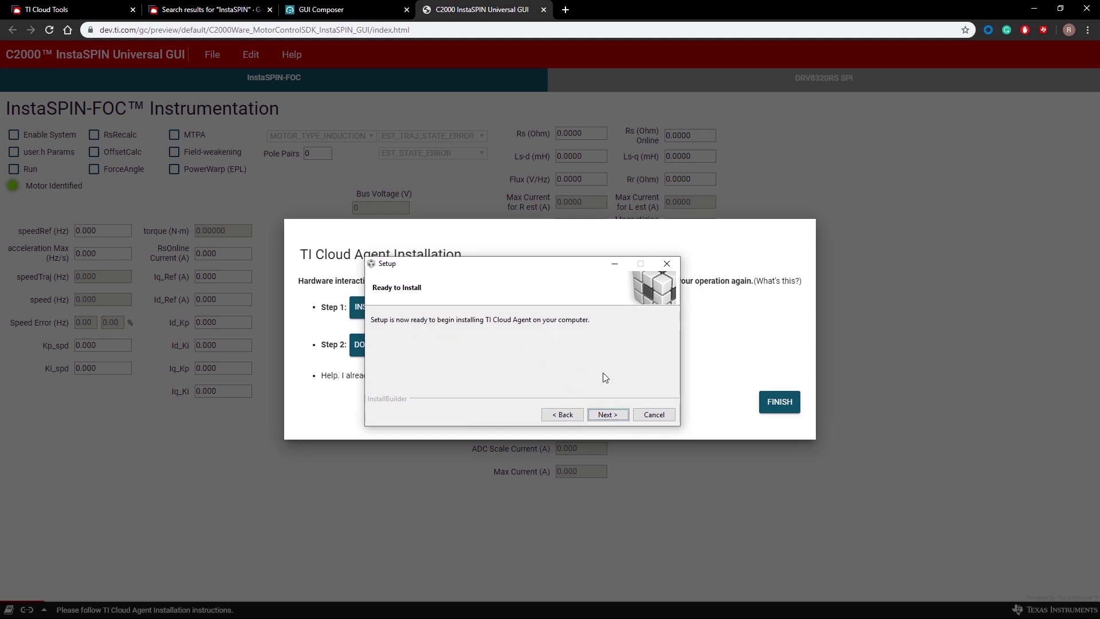
pyautogui.click(618, 414)
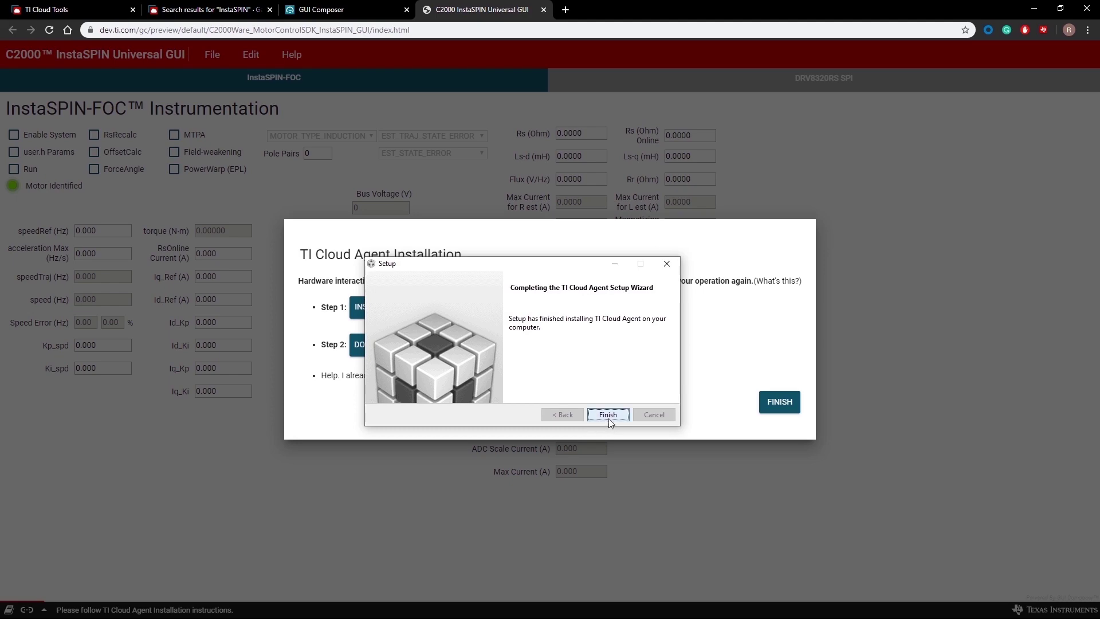
pyautogui.click(608, 418)
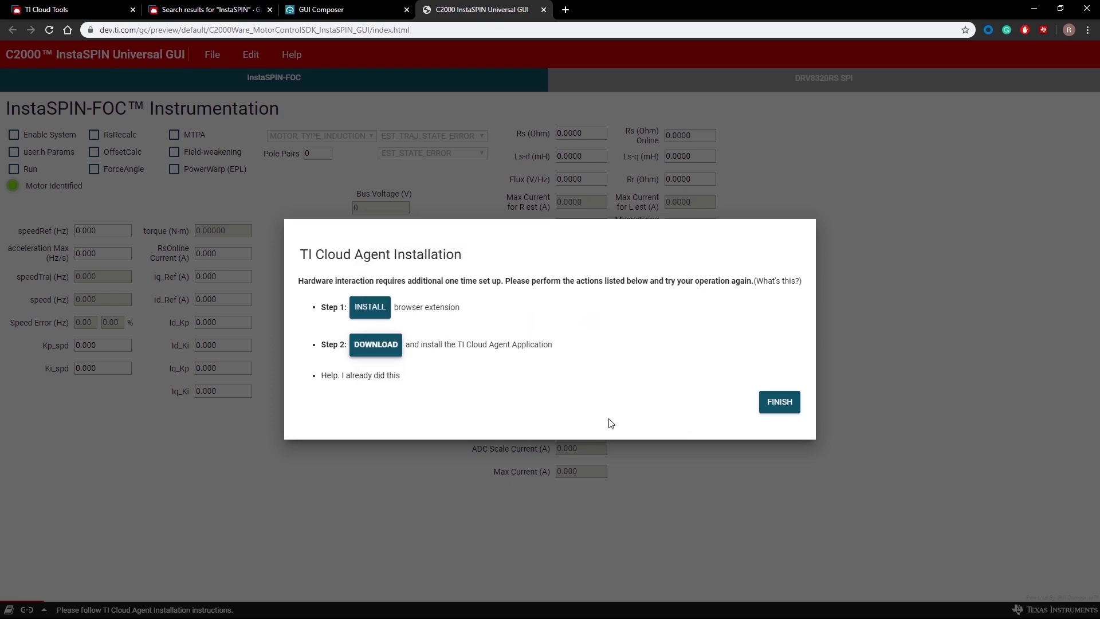
pyautogui.click(767, 405)
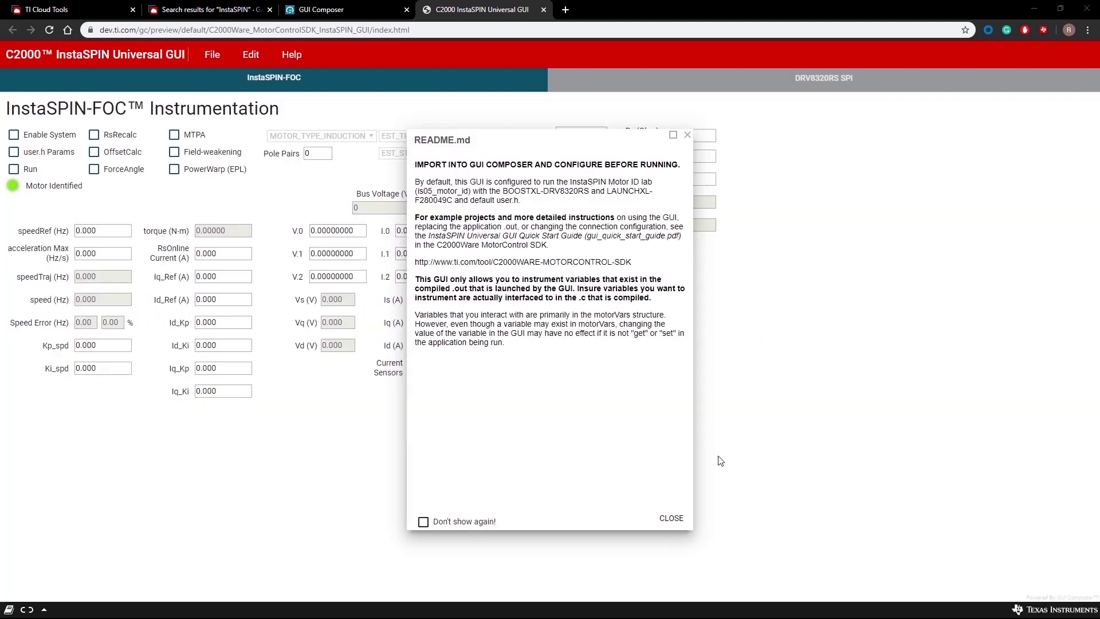
# Step: Close the README.md notes so the GUI connects to the TMS320F280049C hardware
pyautogui.click(668, 519)
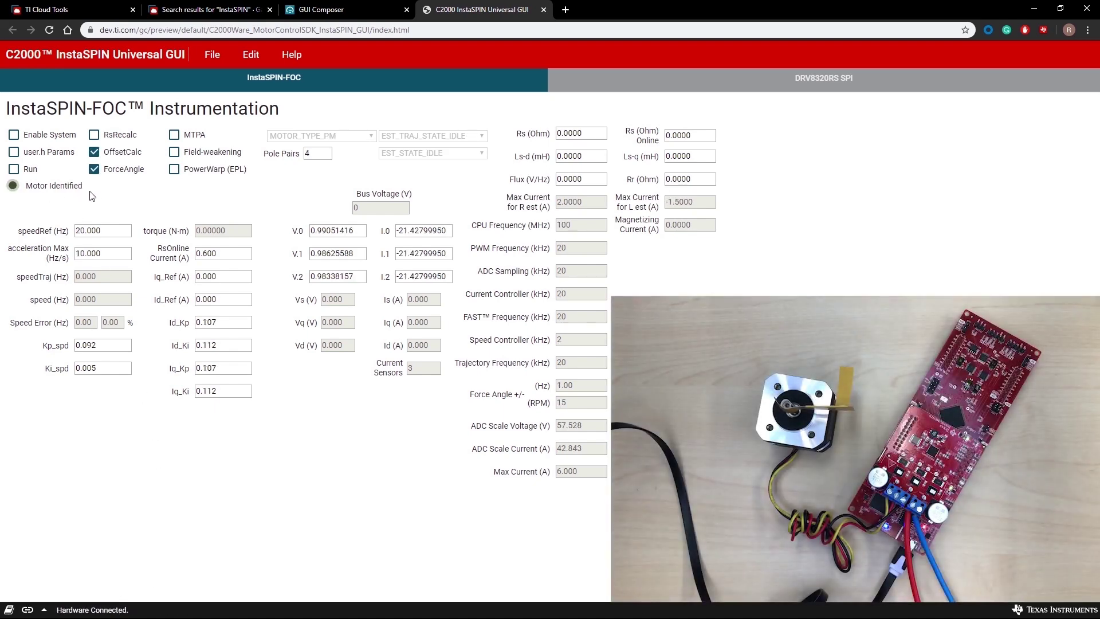
# Step: Enable the system and run identification, measuring Rs 0.7258 Ohm, Ls 1.1302 mH and flux 0.0314 V/Hz
pyautogui.click(15, 136)
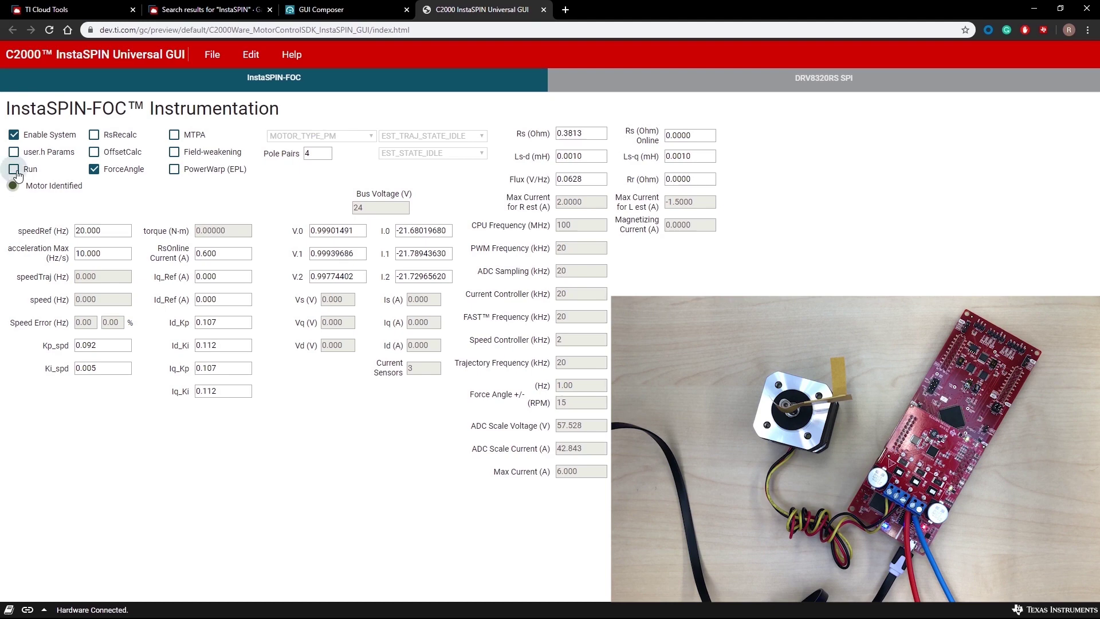
pyautogui.click(15, 171)
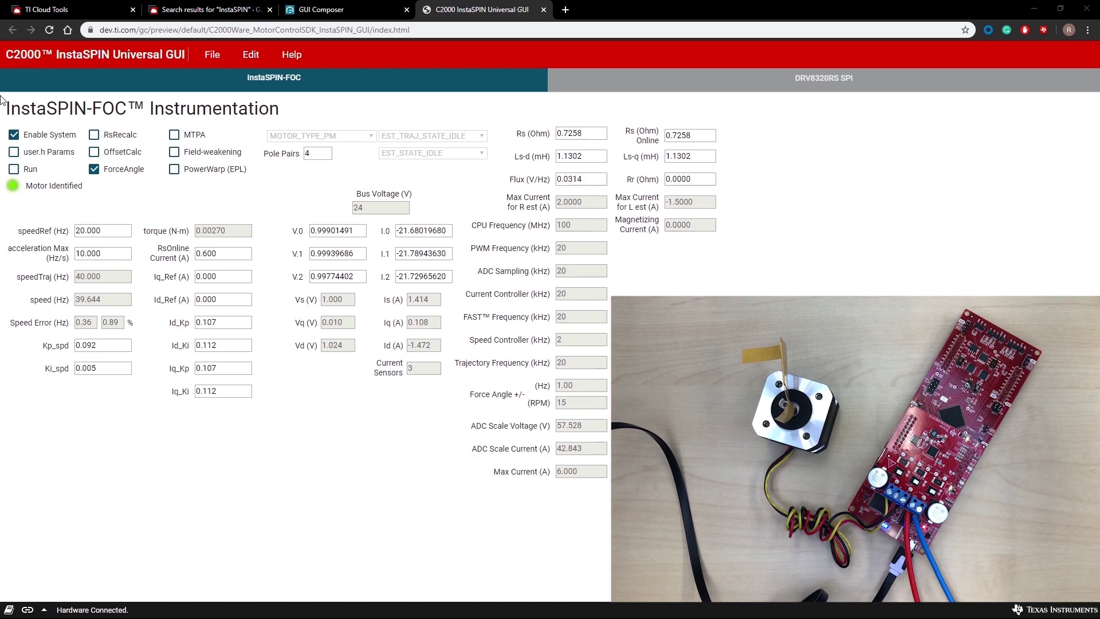
# Step: Run the motor and change the speed reference from 20 to 10 Hz, then 50 Hz
pyautogui.click(14, 170)
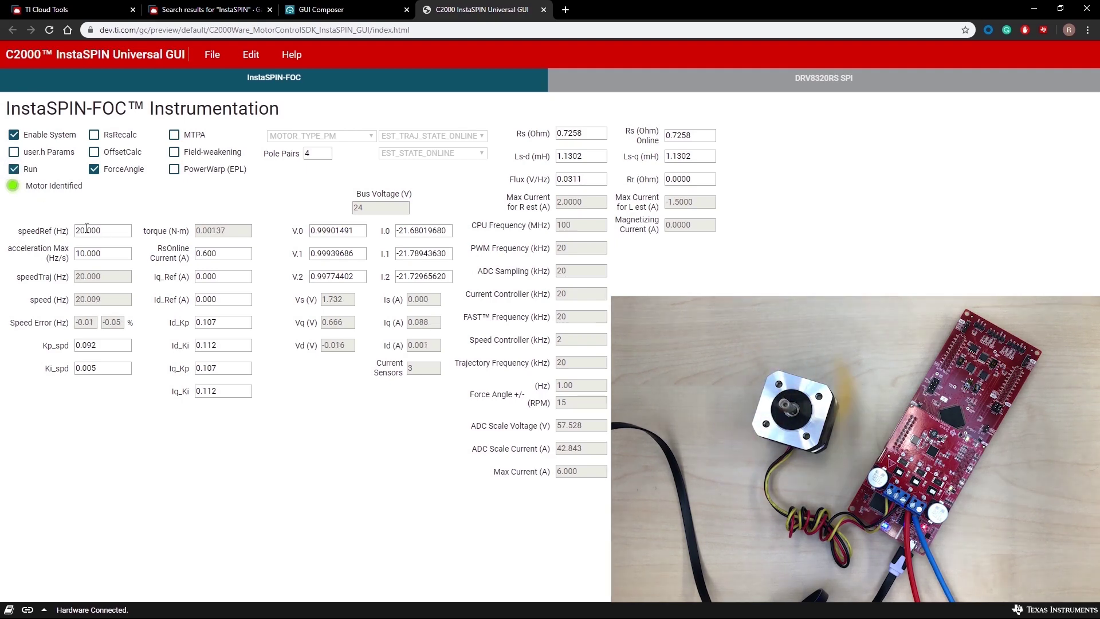
pyautogui.moveTo(79, 231); pyautogui.dragTo(67, 238)
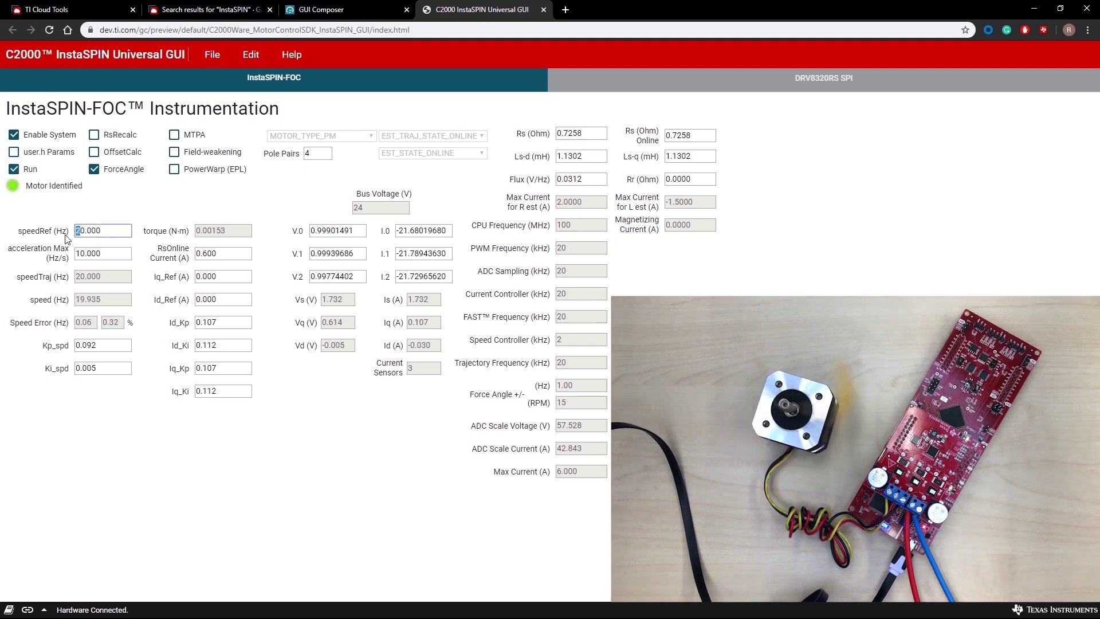
pyautogui.write('1')
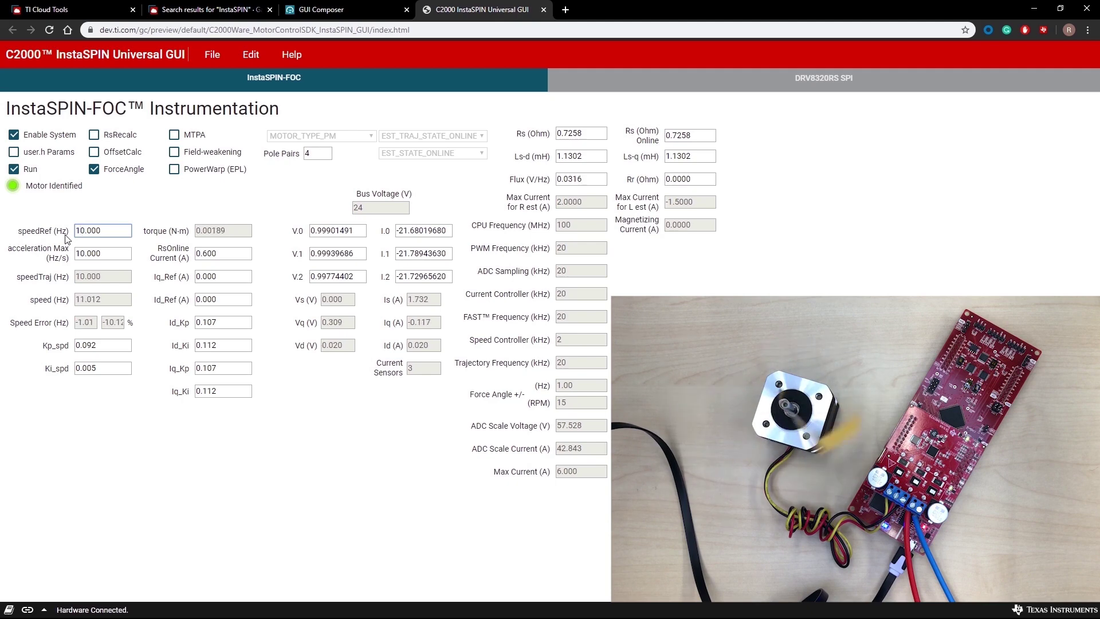
pyautogui.moveTo(81, 232); pyautogui.dragTo(55, 243)
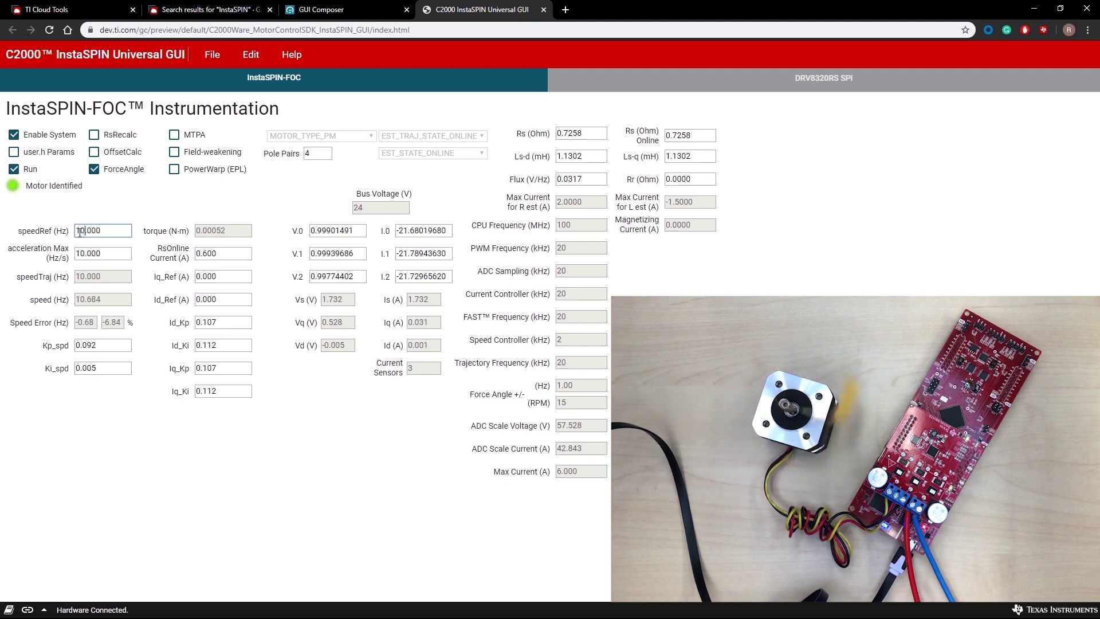
pyautogui.write('5')
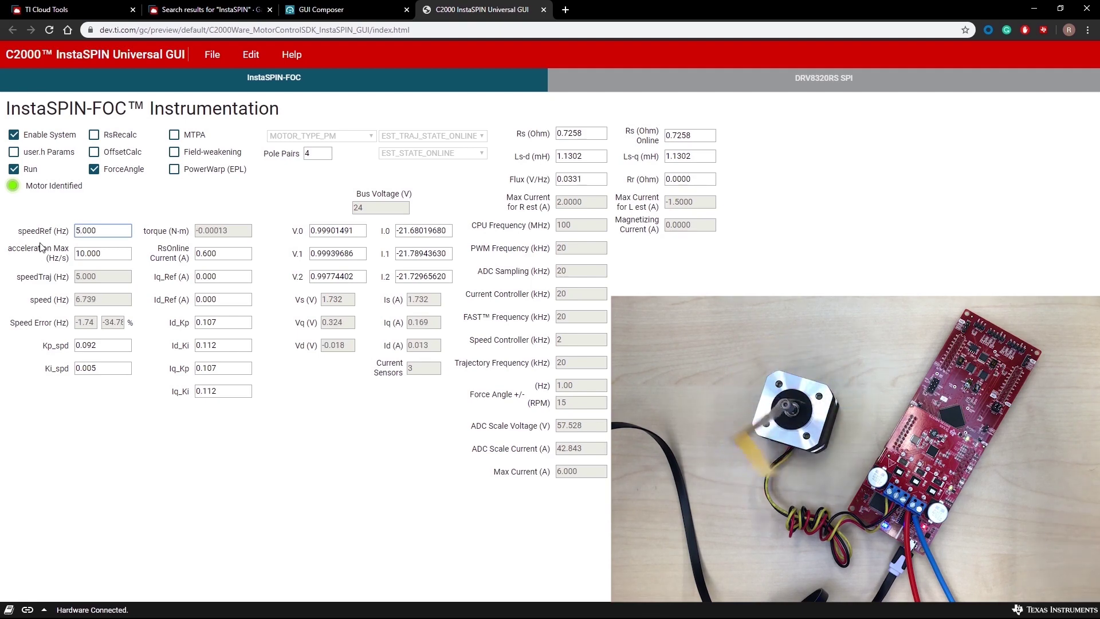
pyautogui.write('0')
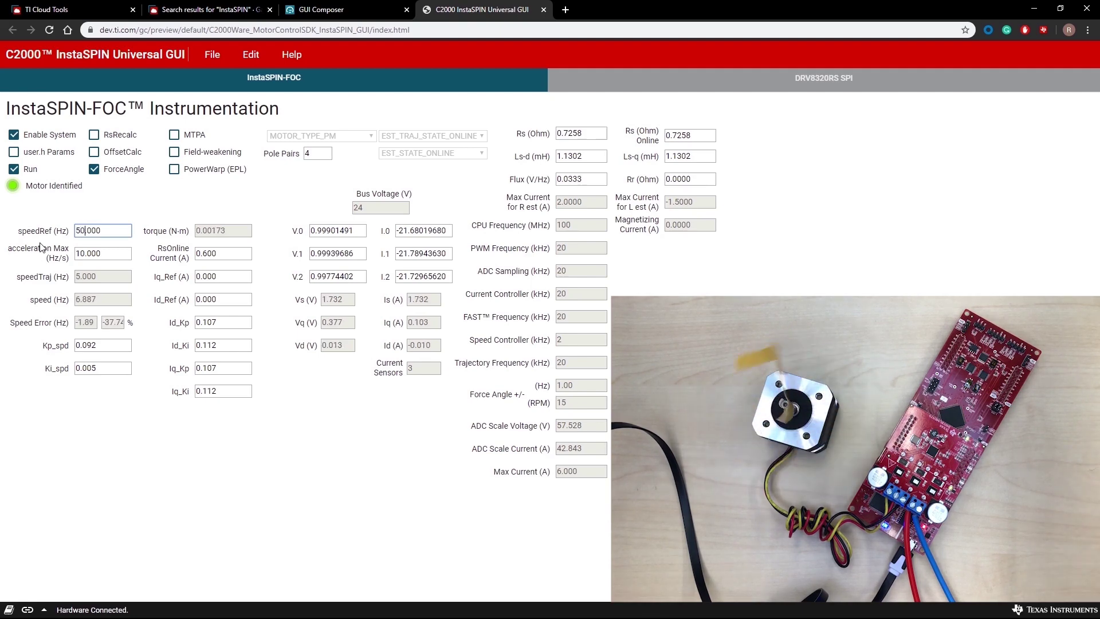
pyautogui.press('Return')
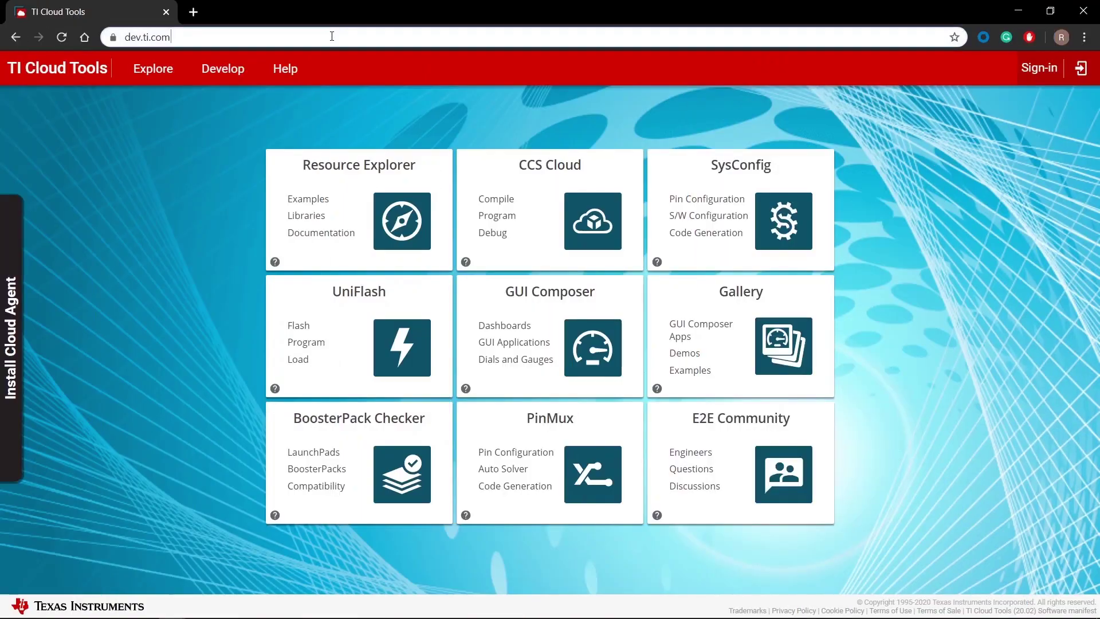
# Step: In Resource Explorer, expand Software > C2000Ware_MotorControl_SDK > BOOSTXL-DRV8320RS > Documentation
pyautogui.click(331, 36)
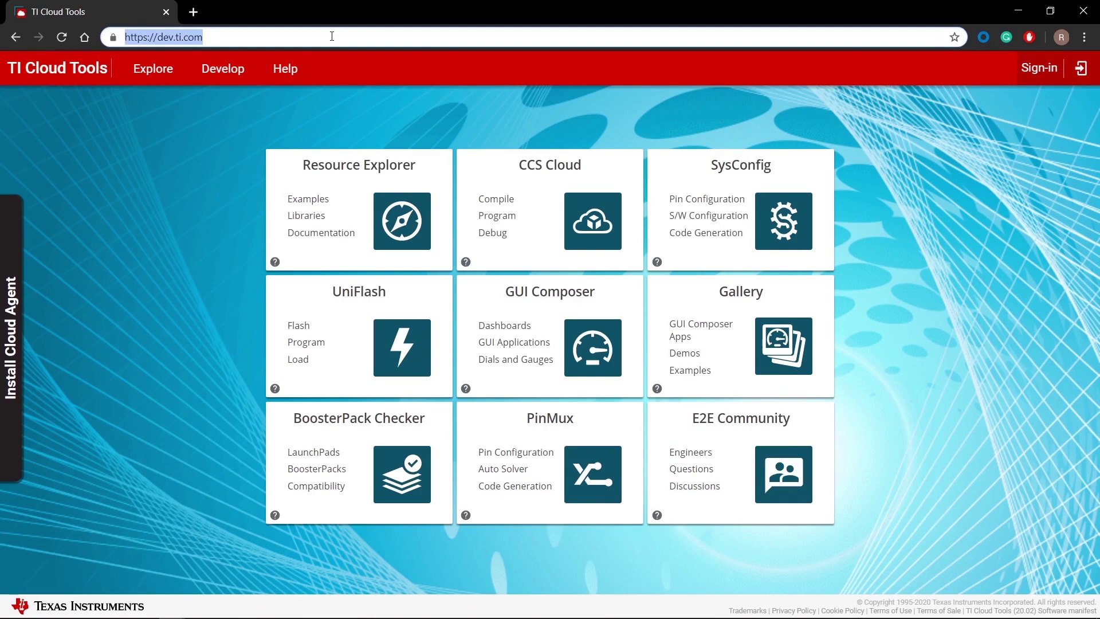
pyautogui.click(343, 39)
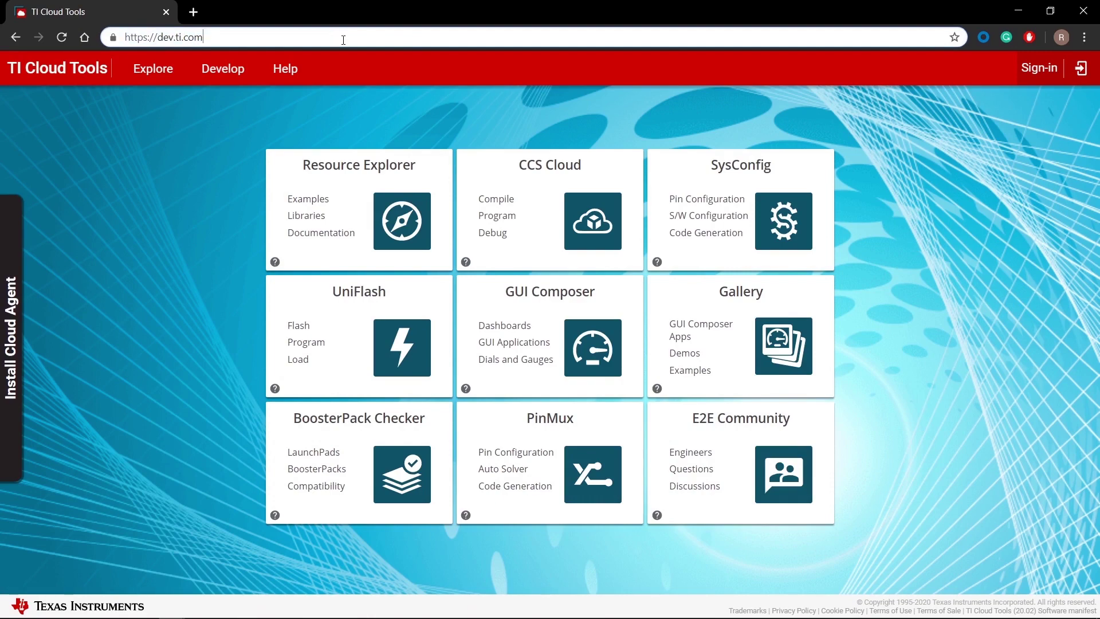
pyautogui.click(363, 205)
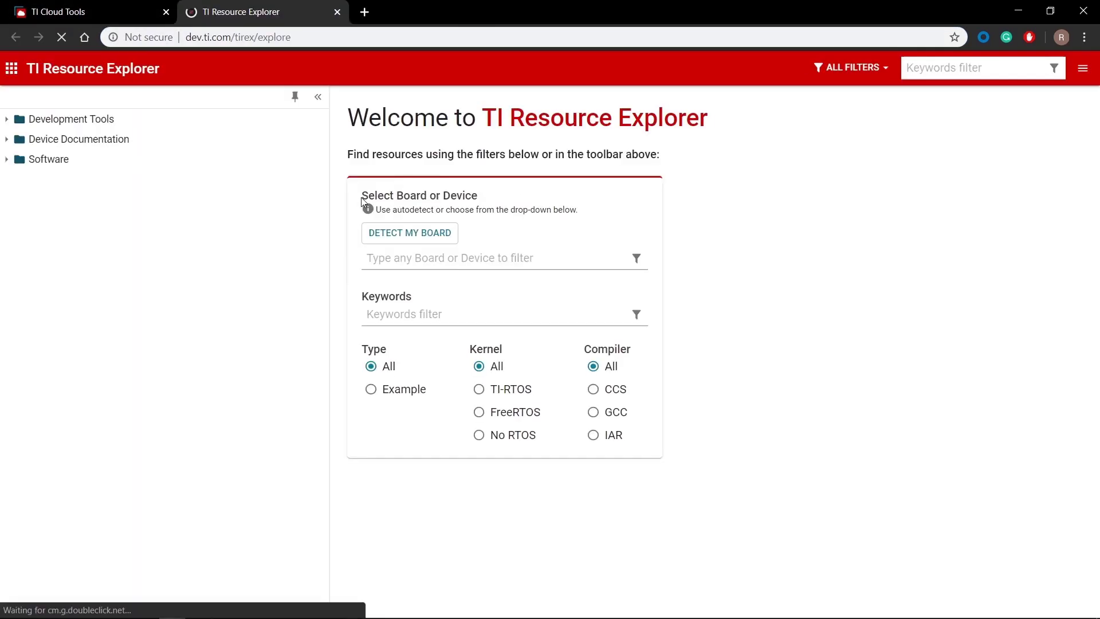
pyautogui.click(6, 160)
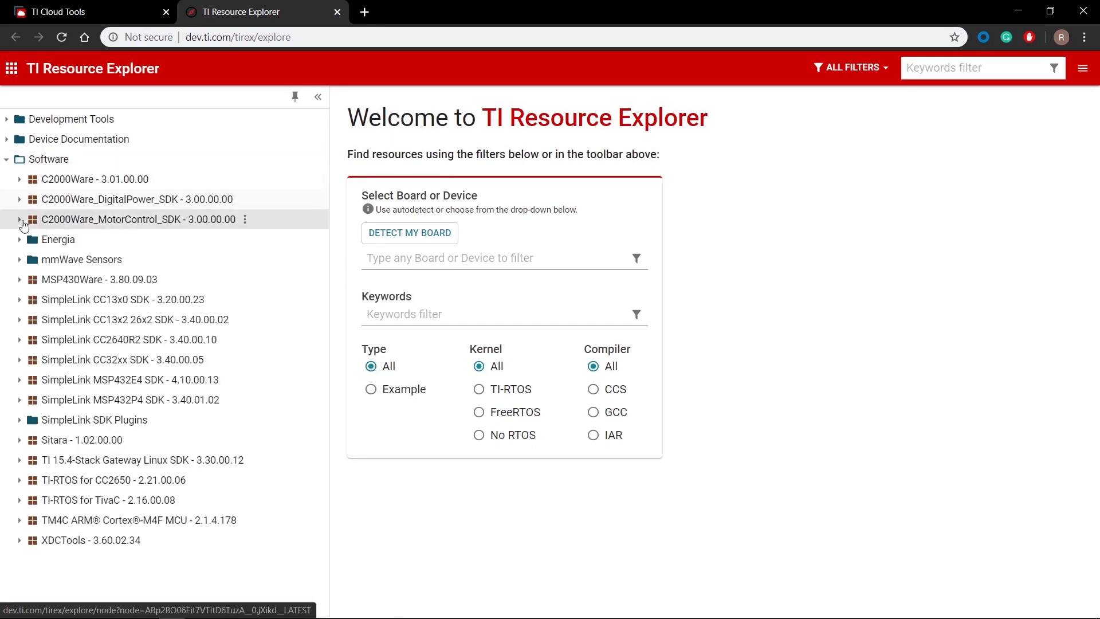
pyautogui.click(20, 226)
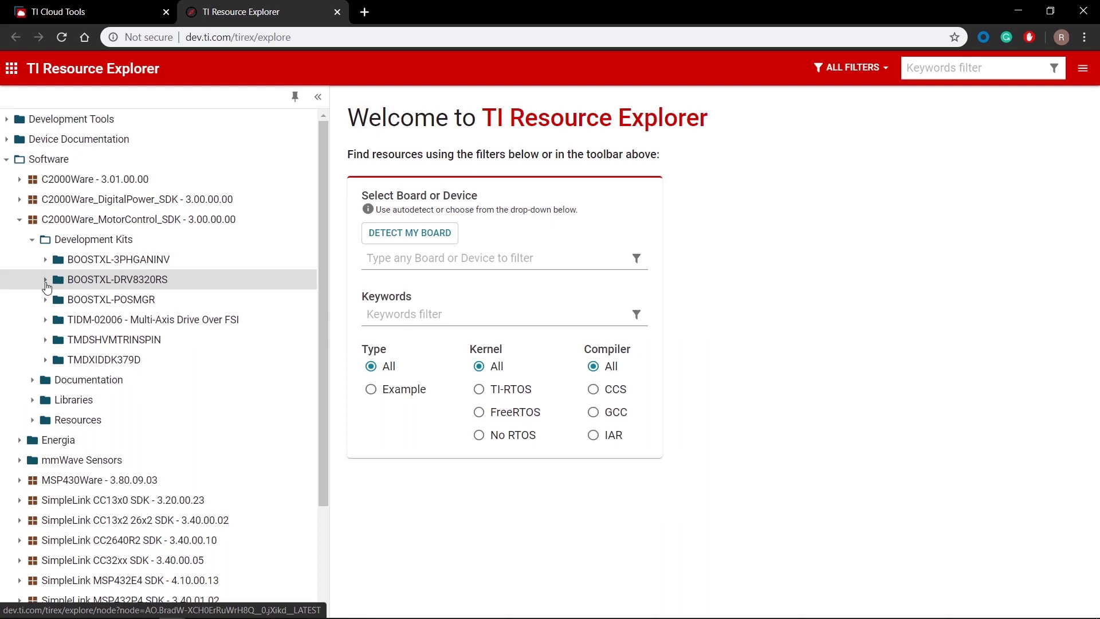
pyautogui.click(45, 281)
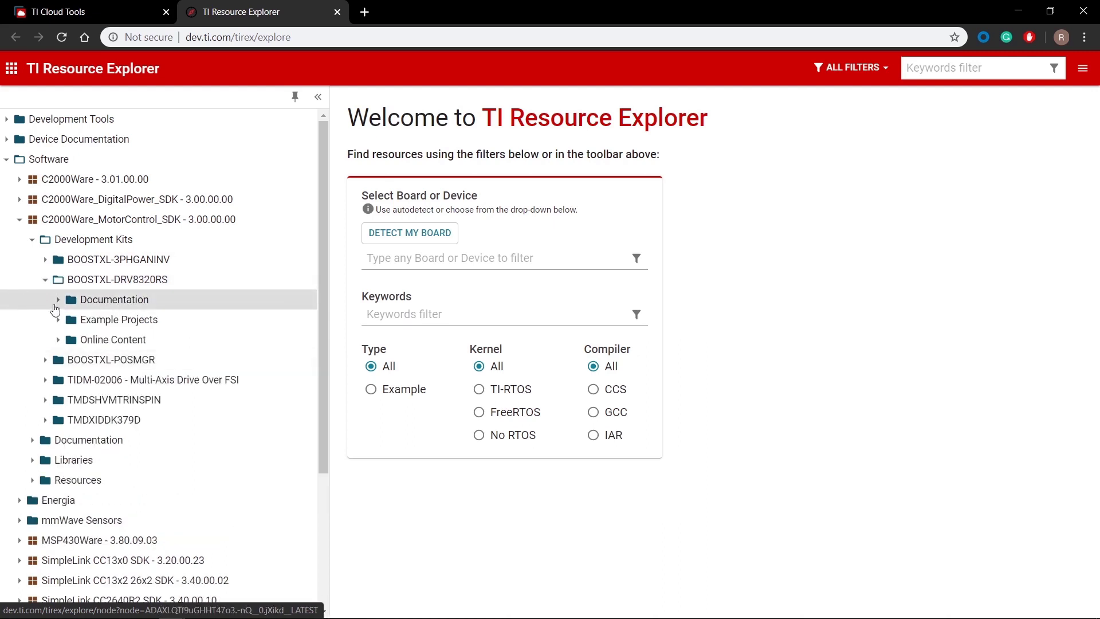
pyautogui.click(58, 300)
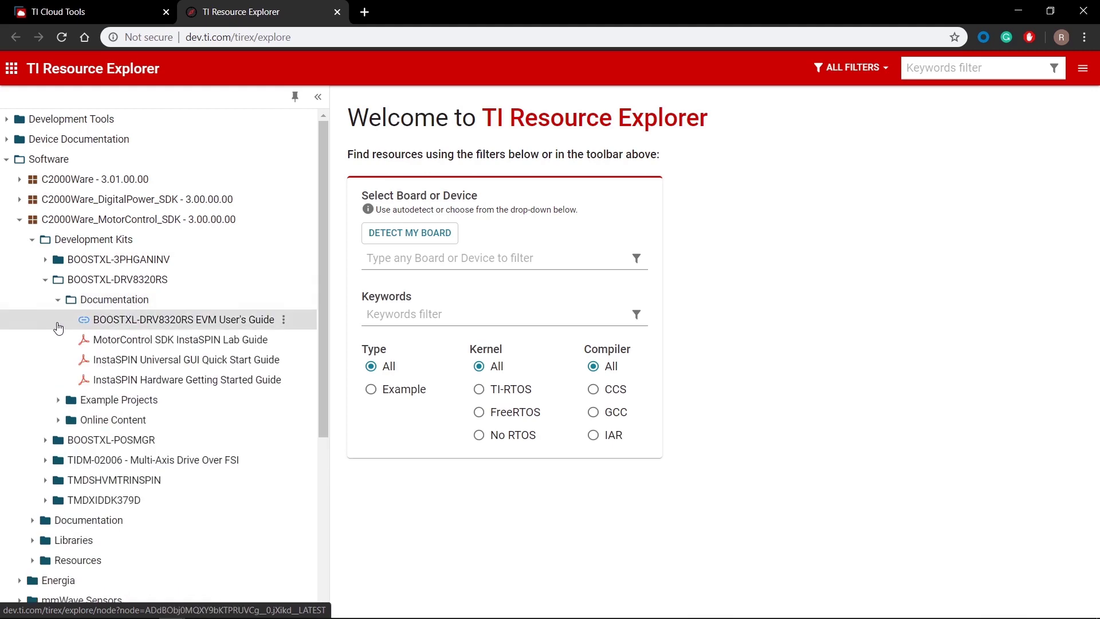
# Step: Open the MotorControl SDK InstaSPIN Lab Guide PDF and scroll to the Lab Projects Overview table
pyautogui.click(146, 346)
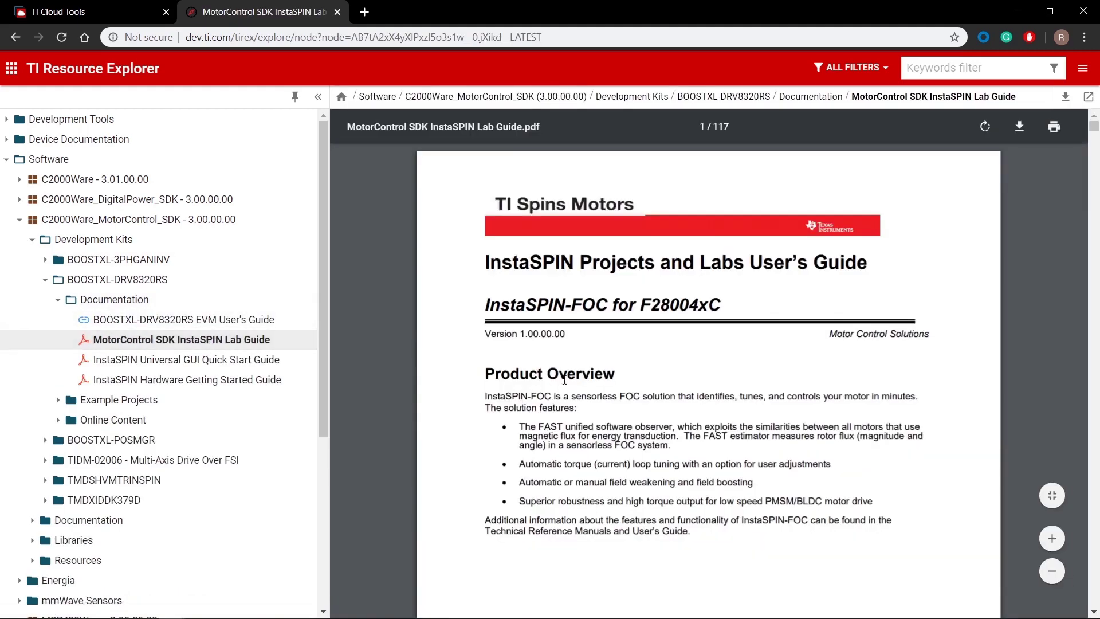
pyautogui.scroll(-15, 710, 383)
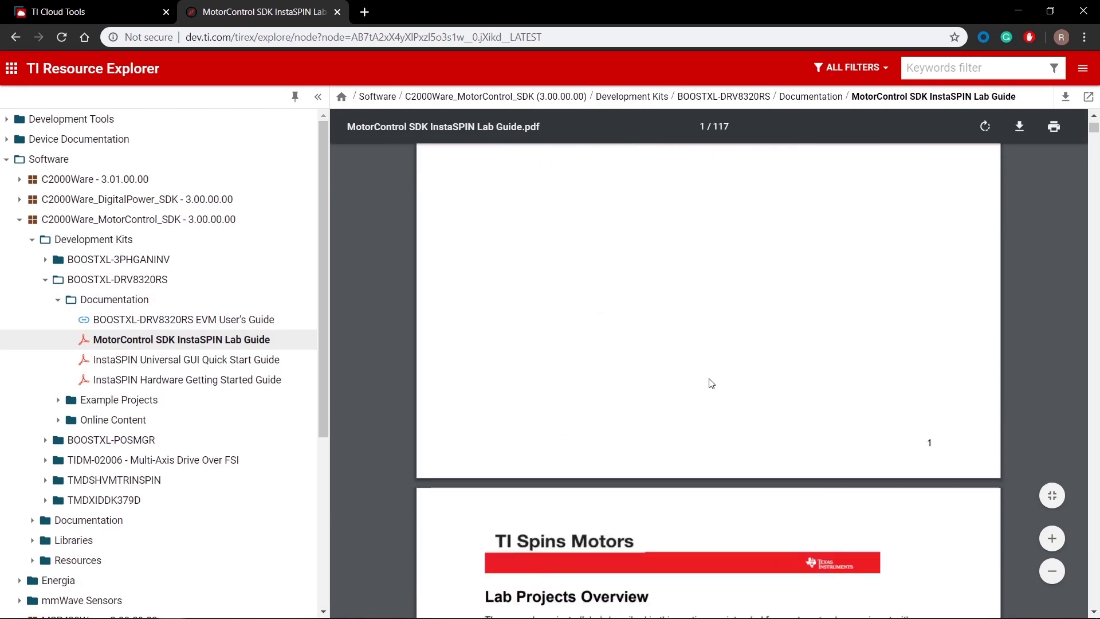
pyautogui.scroll(-2, 710, 383)
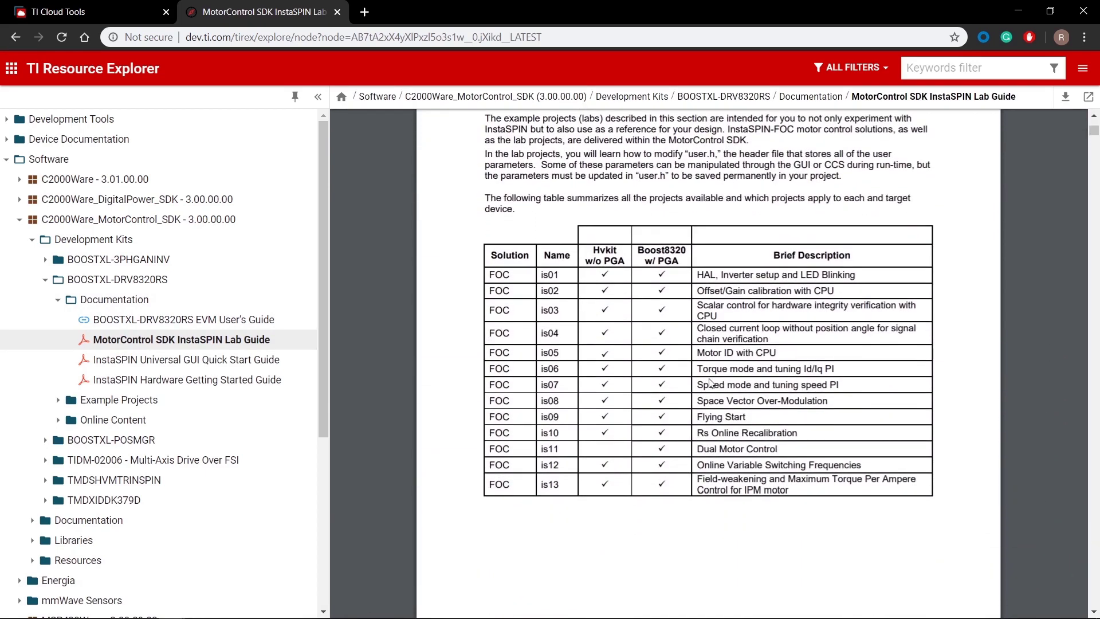
pyautogui.scroll(1, 711, 383)
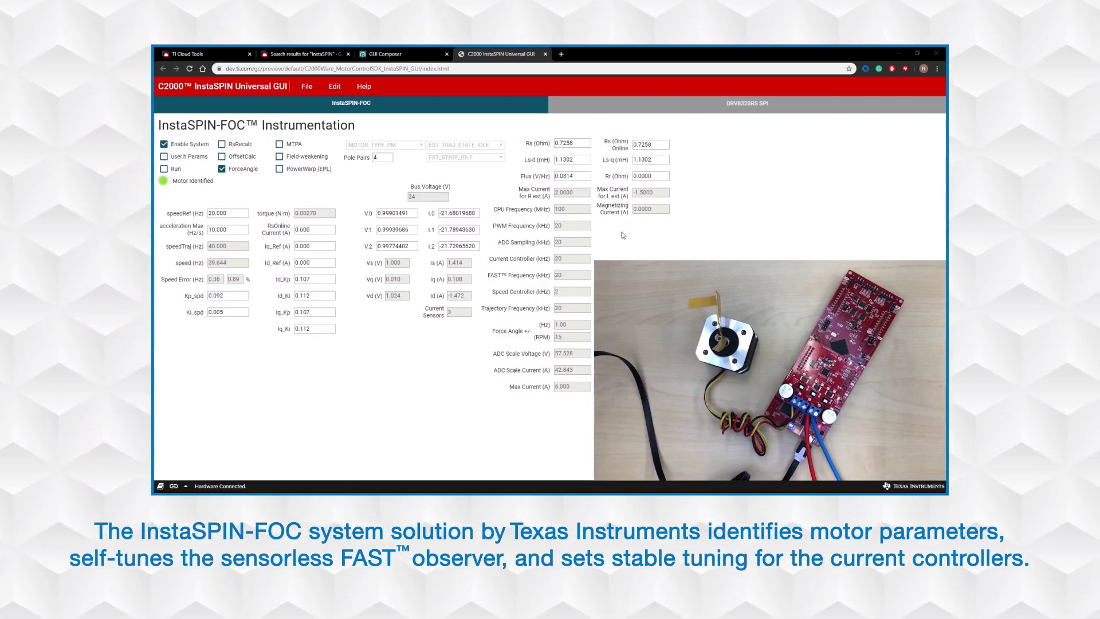
# Step: Run the motor, set speedRef to 10 Hz then 5 Hz, and type 50 as the next value
pyautogui.click(164, 169)
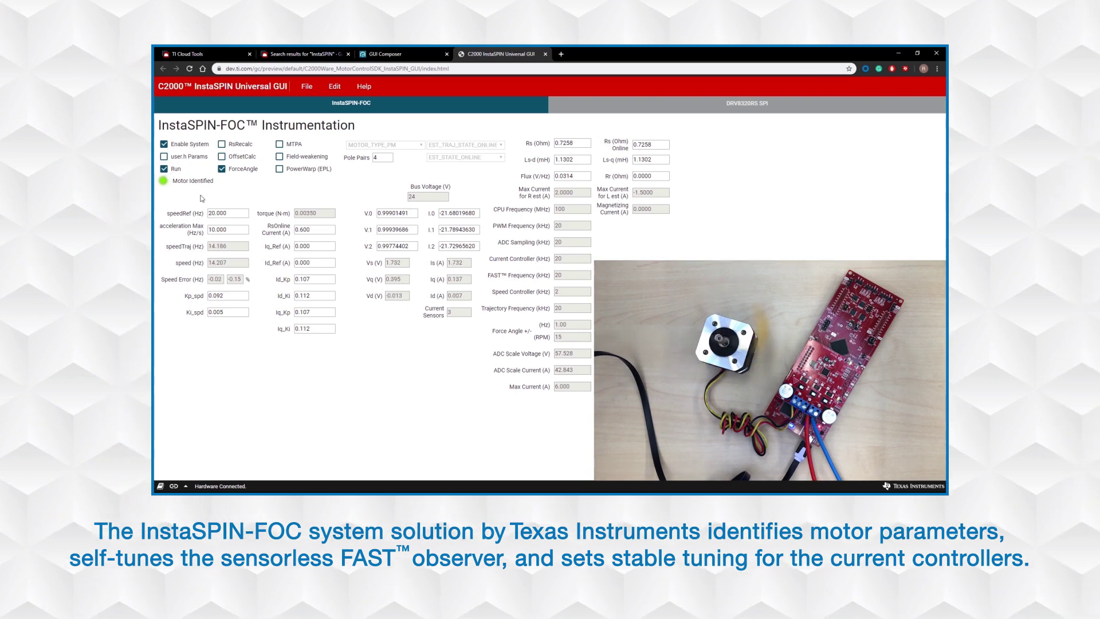
pyautogui.moveTo(213, 212); pyautogui.dragTo(202, 219)
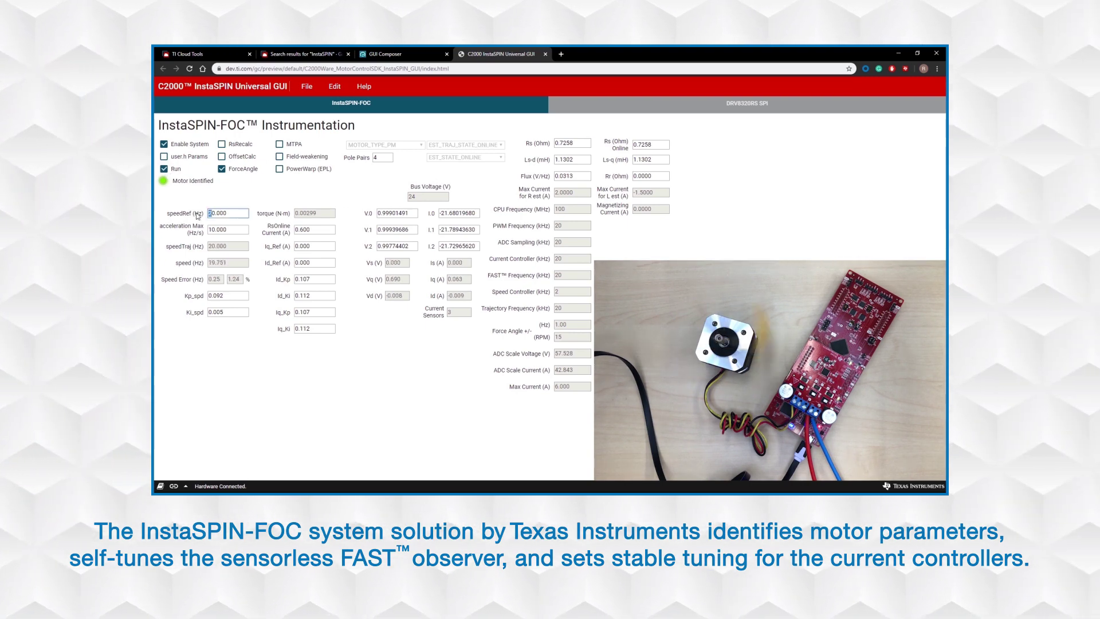
pyautogui.write('1')
pyautogui.press('Return')
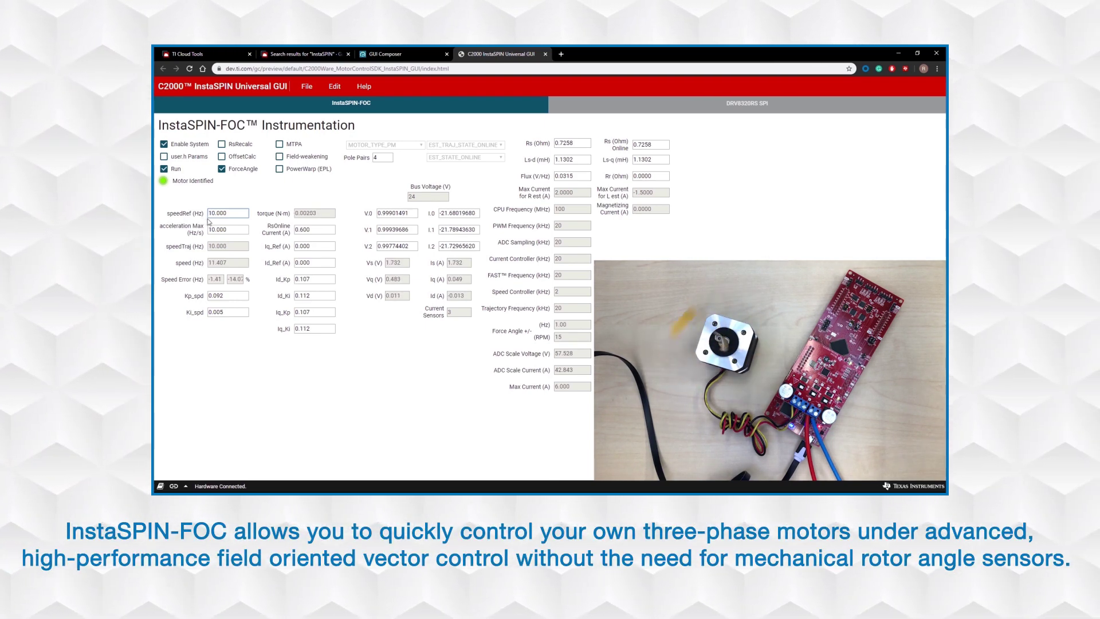
pyautogui.moveTo(216, 215); pyautogui.dragTo(207, 214)
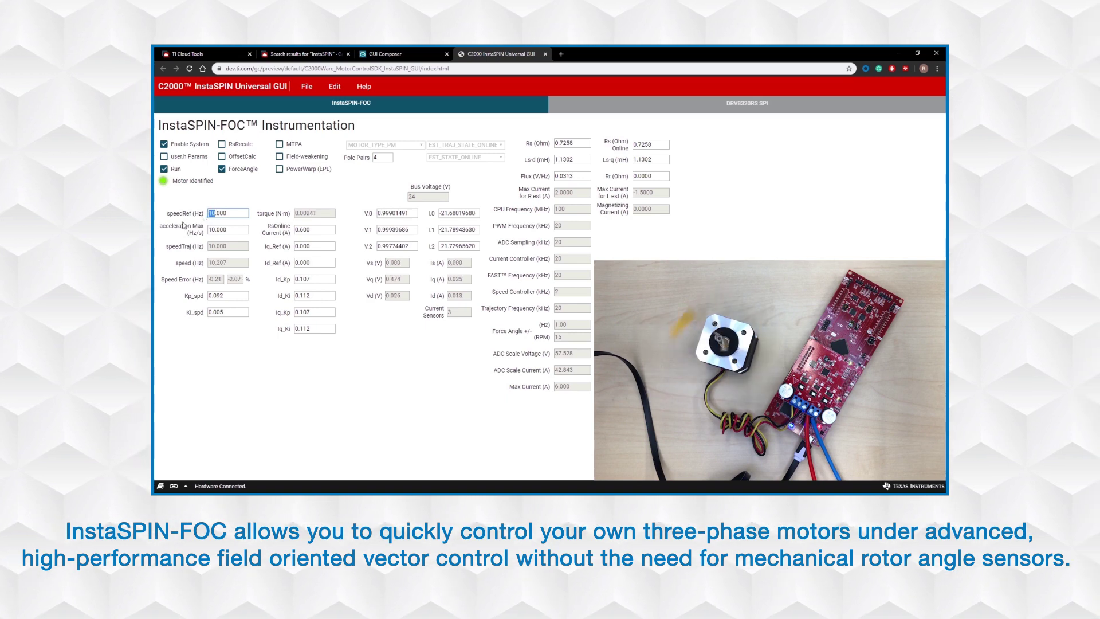
pyautogui.write('5')
pyautogui.press('Return')
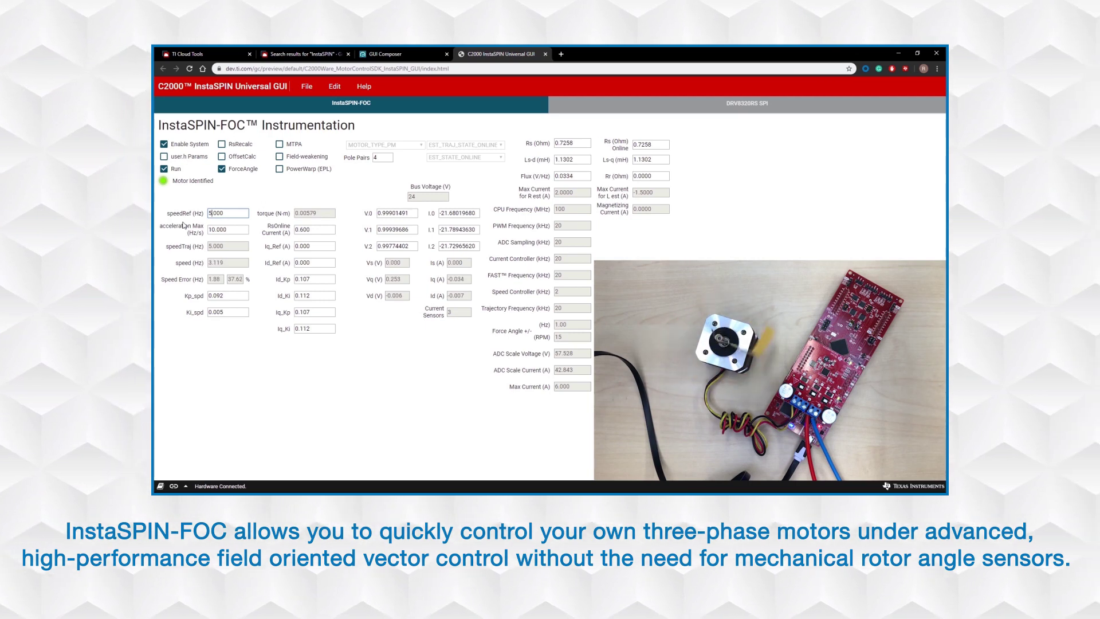
pyautogui.write('0')
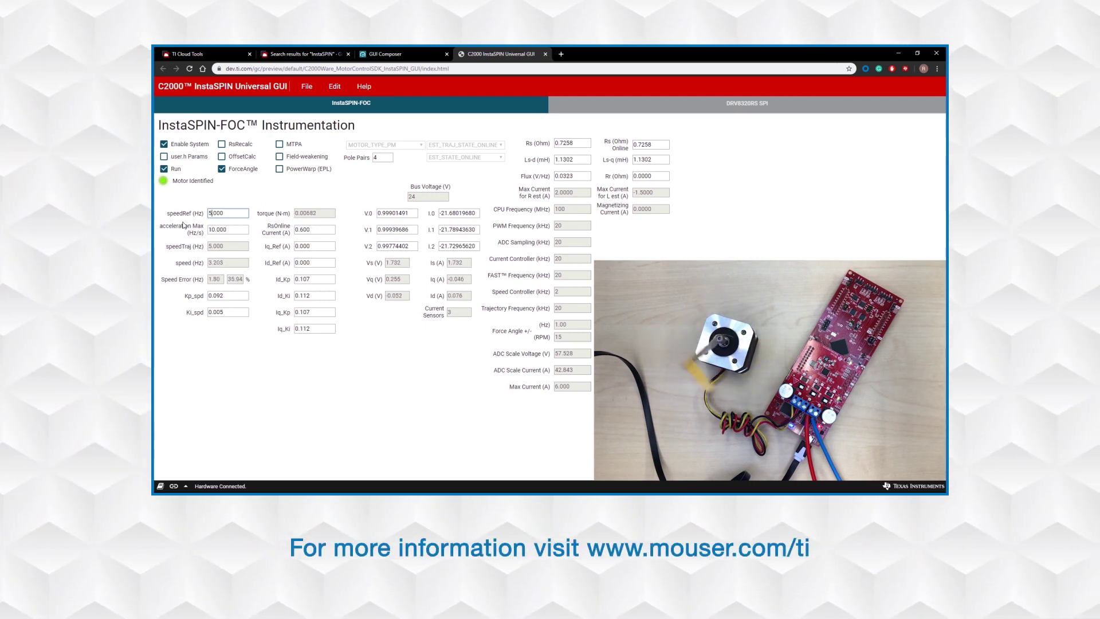